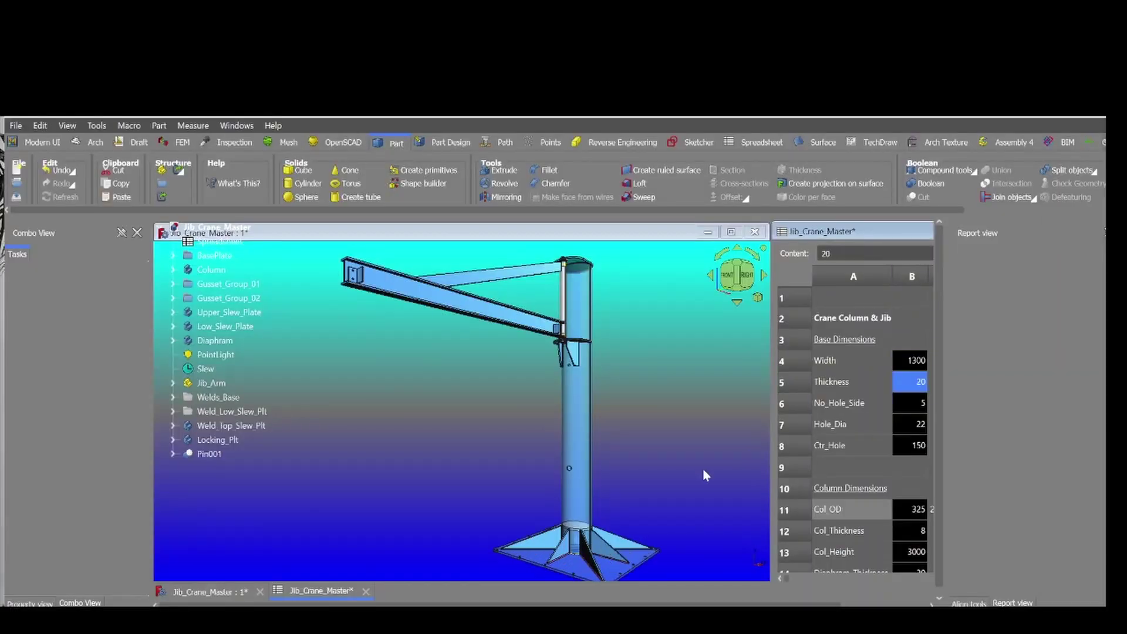
# Step: Zoom the 3D view in on the crane's column base and gussets
pyautogui.scroll(5, 563, 503)
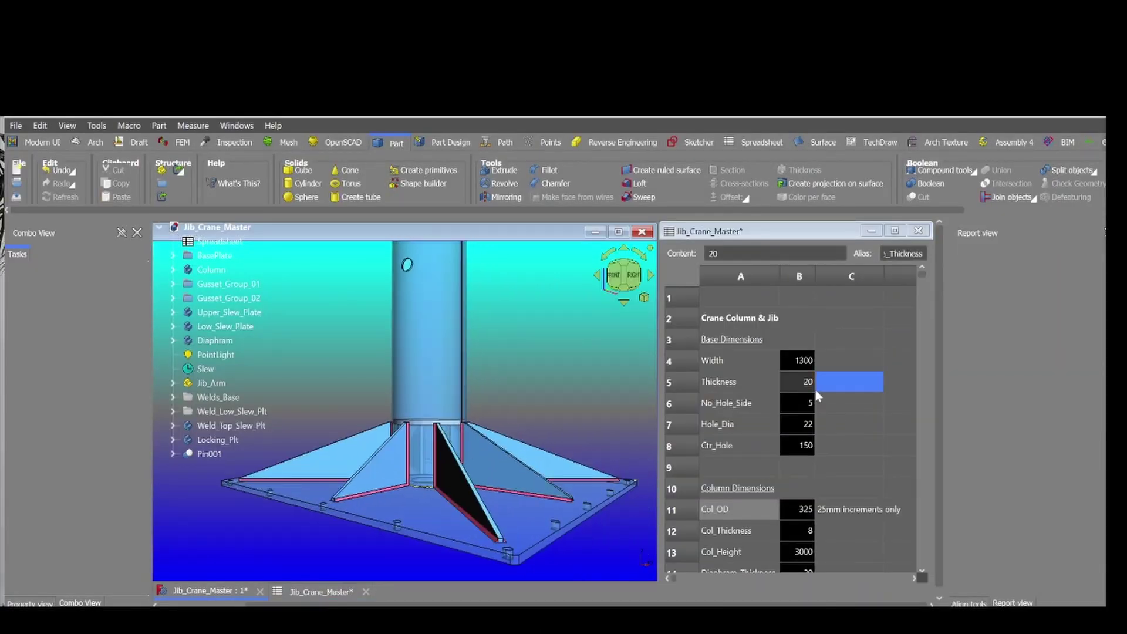
# Step: Set the base plate width to 850 and keep Thickness at 20 after trying 12 and 16
pyautogui.press('Up')
pyautogui.write('8')
pyautogui.press('Return')
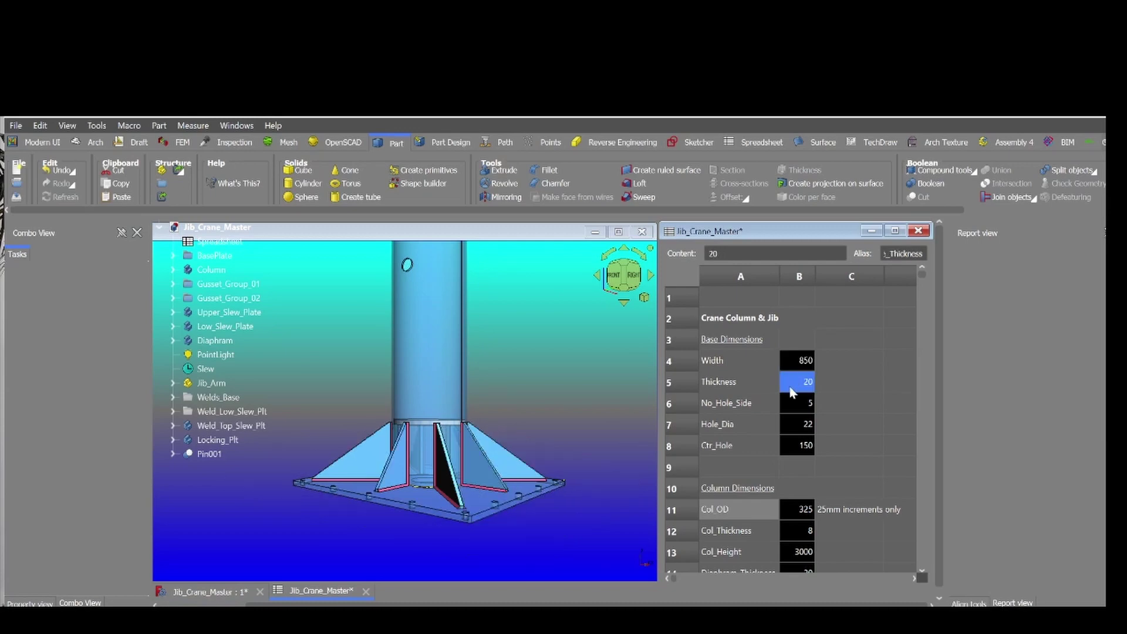
pyautogui.write('12')
pyautogui.press('Return')
pyautogui.press('Up')
pyautogui.write('16')
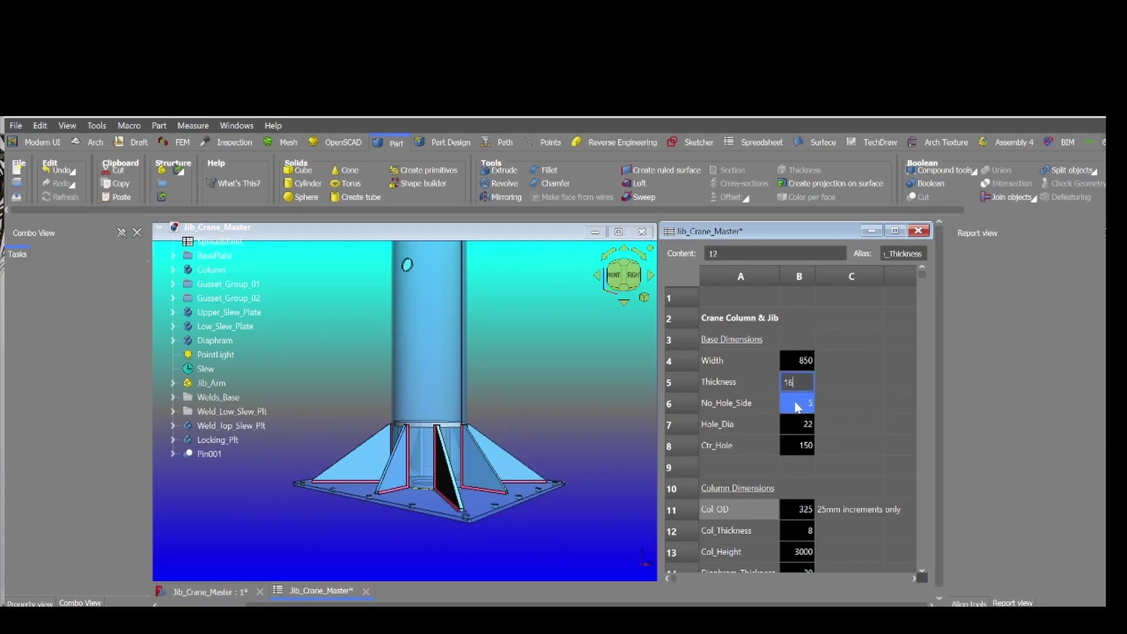
pyautogui.press('Return')
pyautogui.press('Up')
pyautogui.write('20')
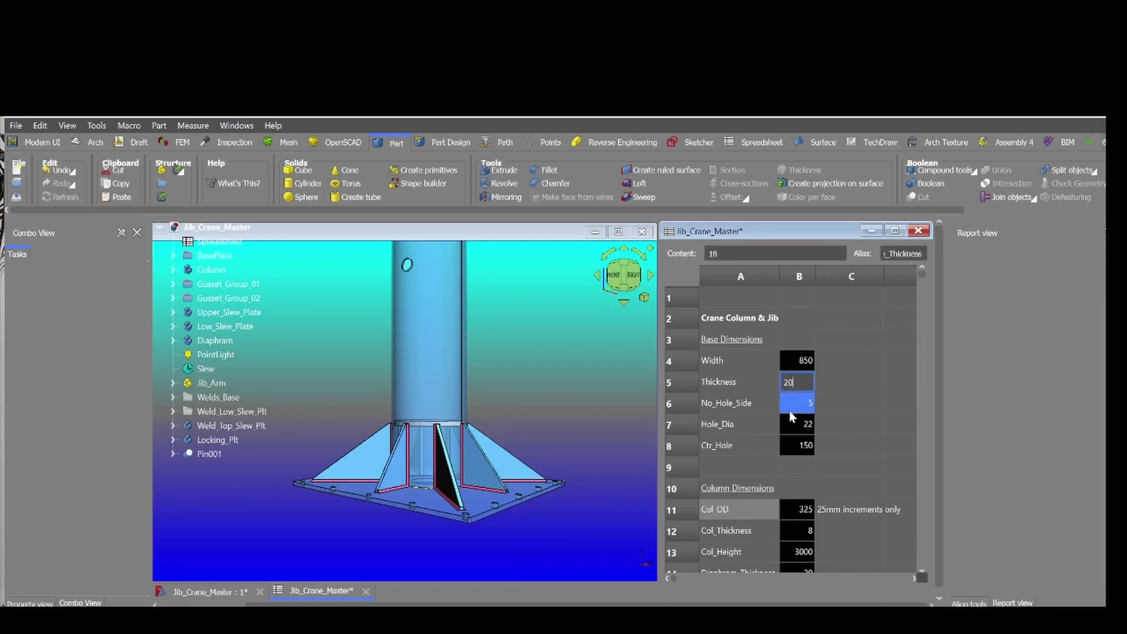
pyautogui.press('Return')
# Step: Set the holes per side to 4 after trying 3 and 6
pyautogui.write('3')
pyautogui.press('Return')
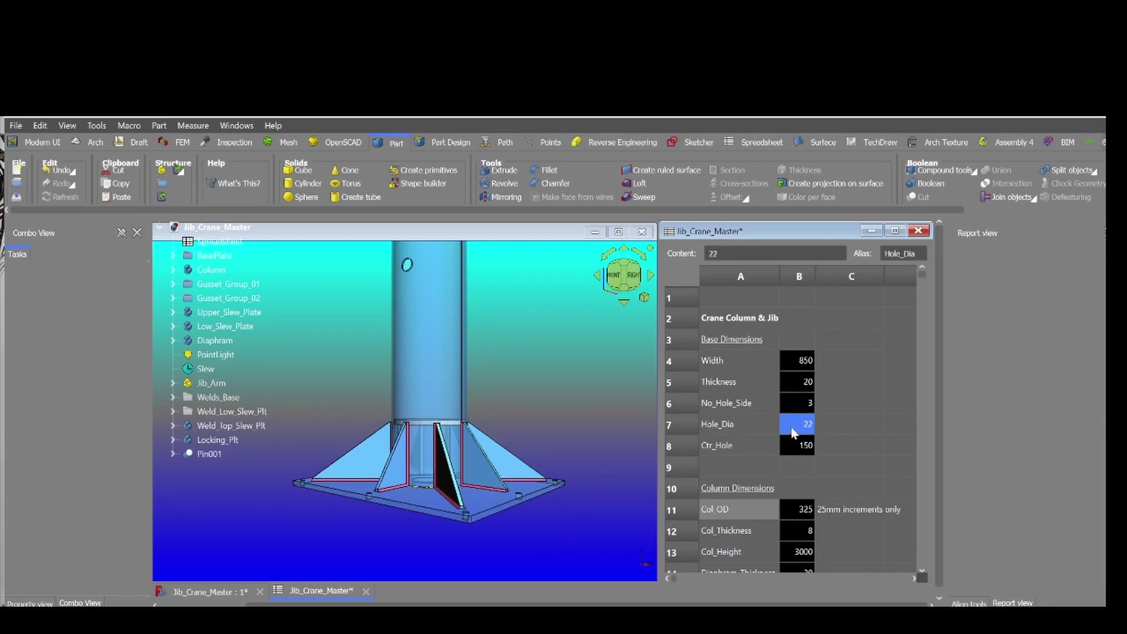
pyautogui.press('Up')
pyautogui.write('6')
pyautogui.press('Return')
pyautogui.press('Up')
pyautogui.write('4')
pyautogui.press('Return')
# Step: Return Hole_Dia to 22 after trying 12 and 16
pyautogui.write('1')
pyautogui.press('Return')
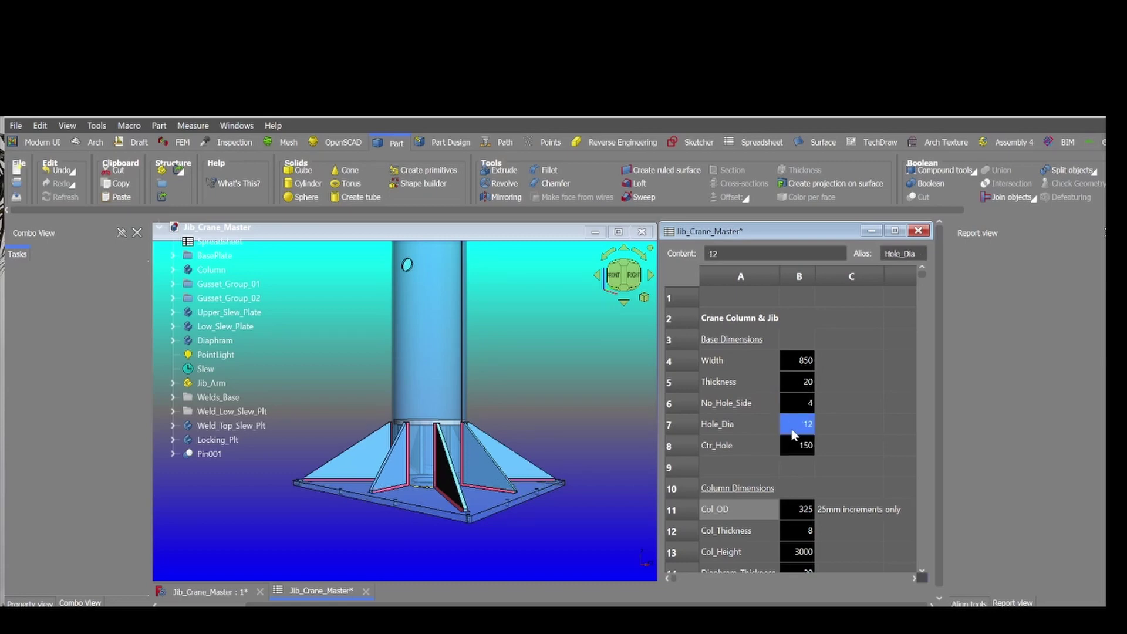
pyautogui.press('Up')
pyautogui.write('16')
pyautogui.press('Return')
pyautogui.press('Up')
pyautogui.write('22')
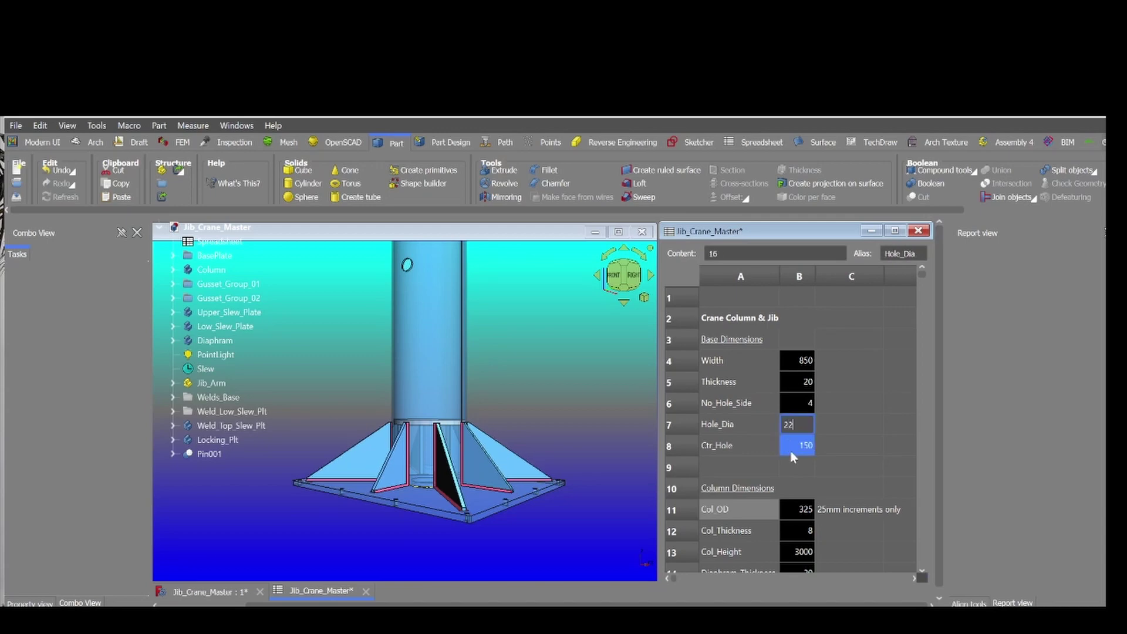
pyautogui.press('Return')
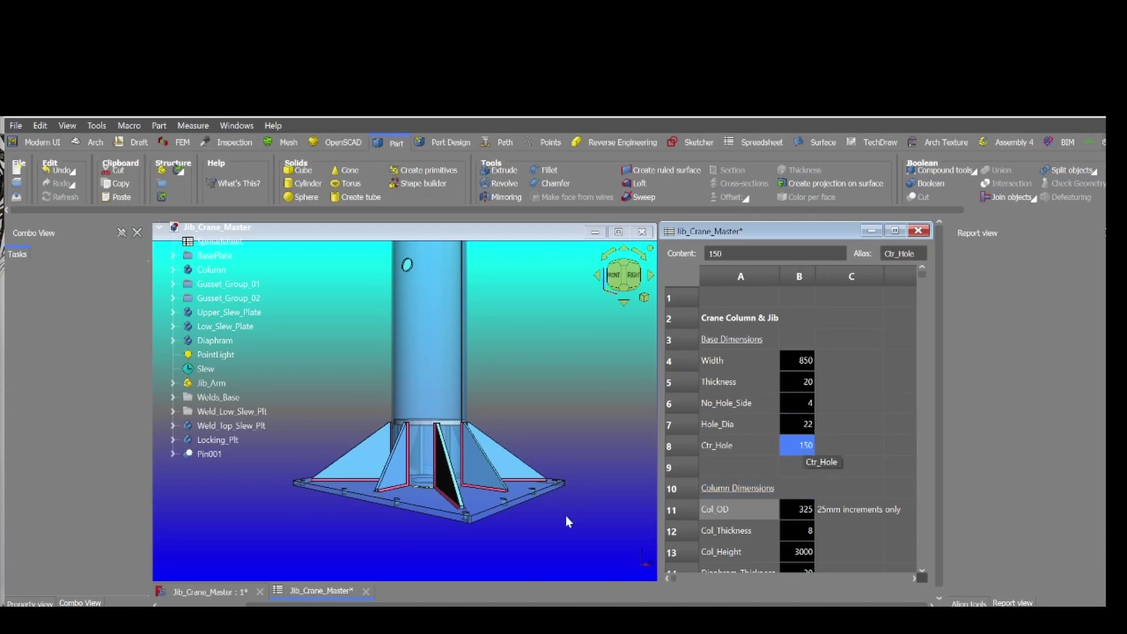
# Step: View the base plate from above and set Ctr_Hole to 75
pyautogui.moveTo(442, 522); pyautogui.dragTo(516, 534, button='middle')
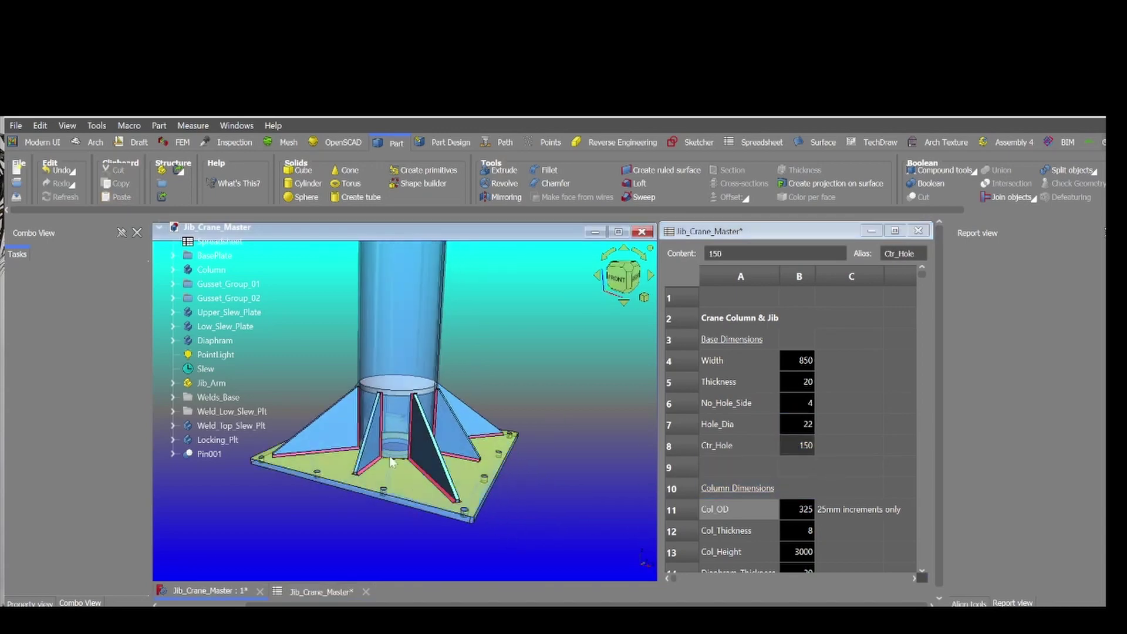
pyautogui.click(792, 446)
pyautogui.write('75')
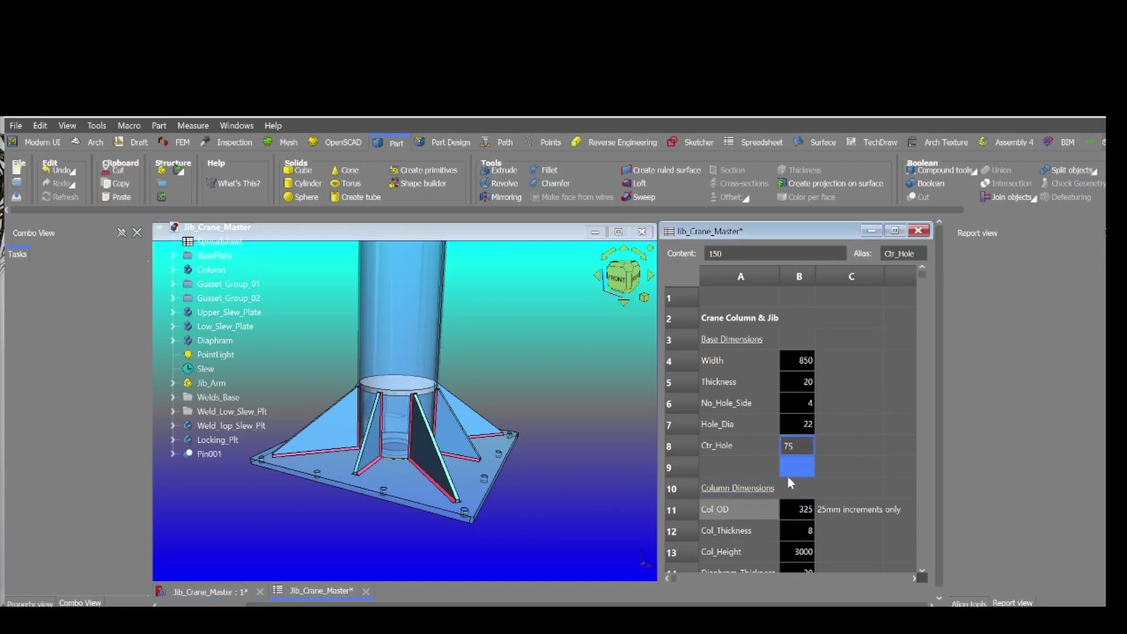
pyautogui.press('Return')
pyautogui.click(797, 449)
pyautogui.write('100')
# Step: Set Ctr_Hole to 100 and Col_OD to 250 after trying 450 and 500
pyautogui.press('Return')
pyautogui.scroll(-2, 797, 477)
pyautogui.click(797, 391)
pyautogui.write('450')
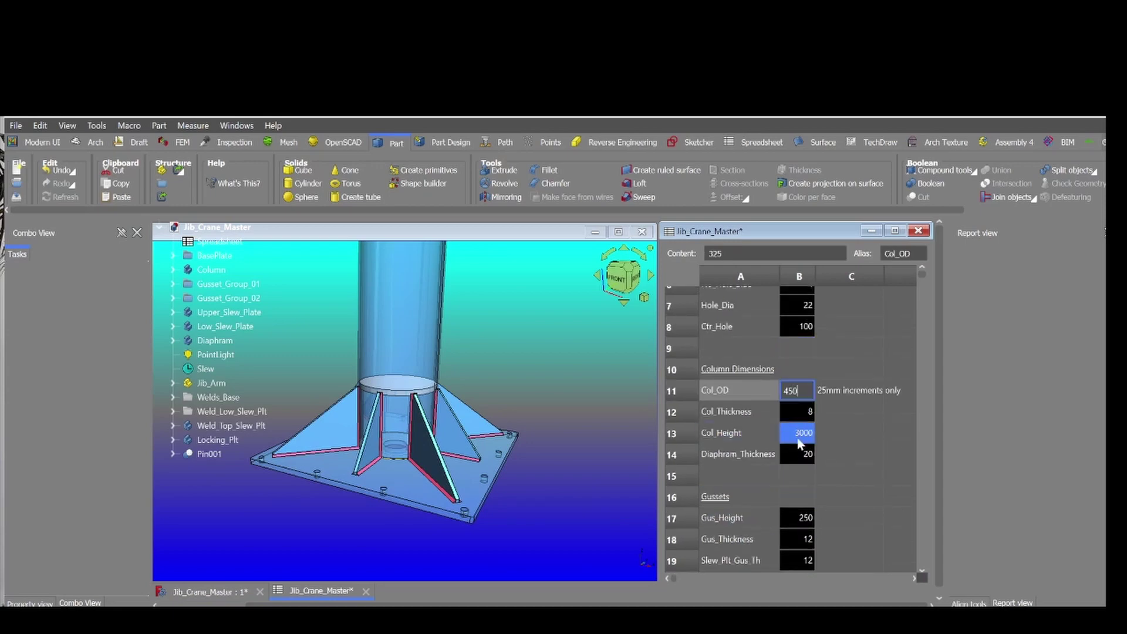
pyautogui.press('Return')
pyautogui.click(797, 391)
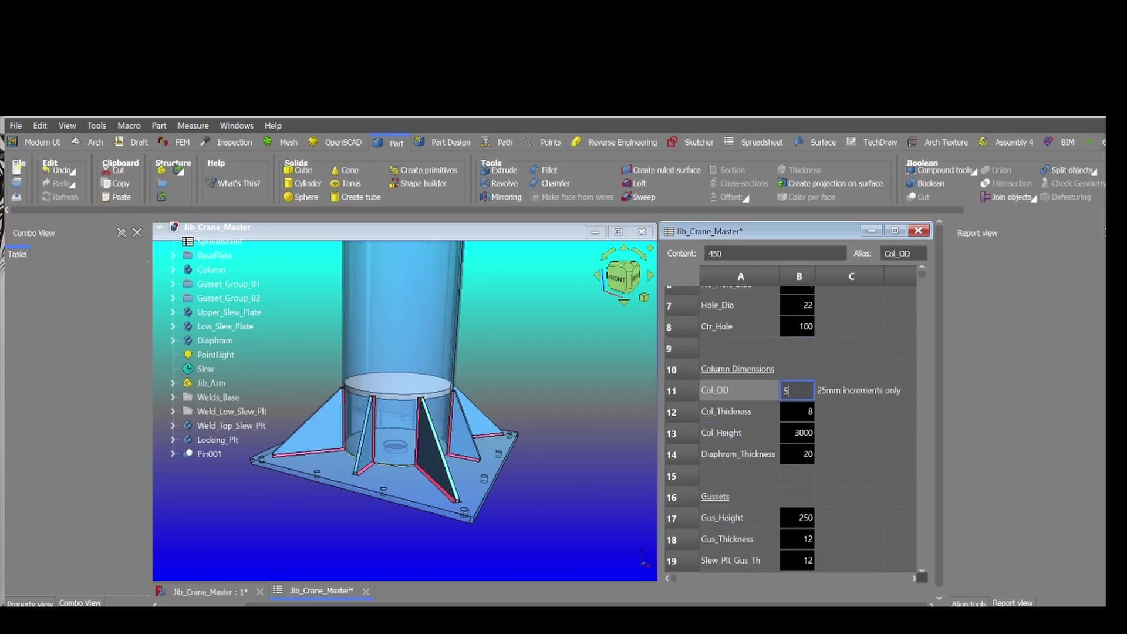
pyautogui.write('500')
pyautogui.click(802, 394)
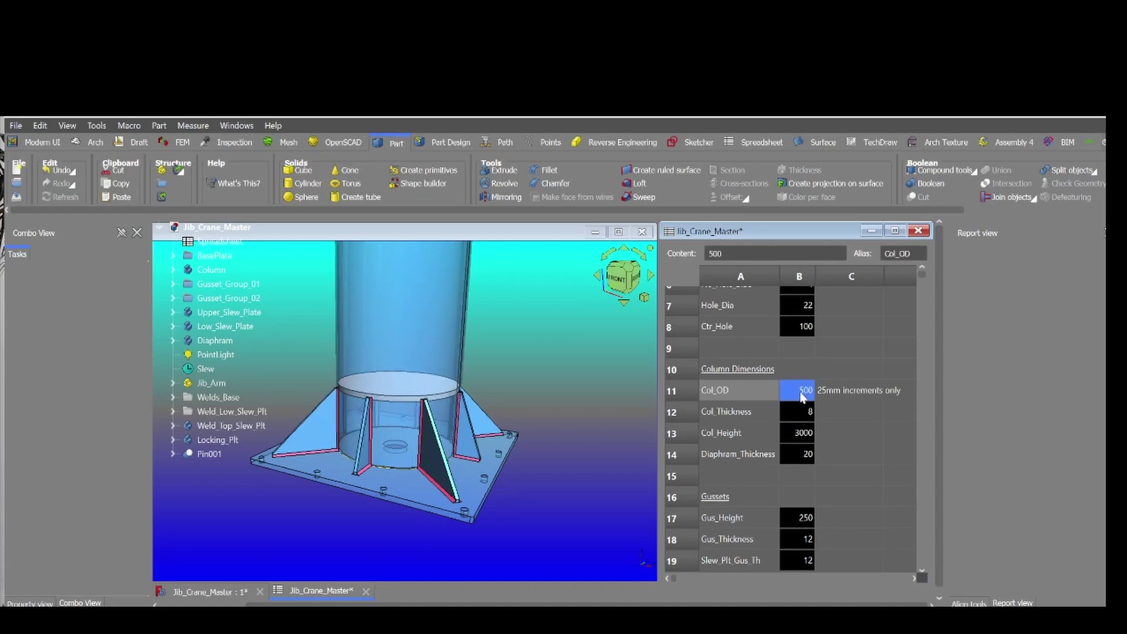
pyautogui.write('250')
pyautogui.press('Return')
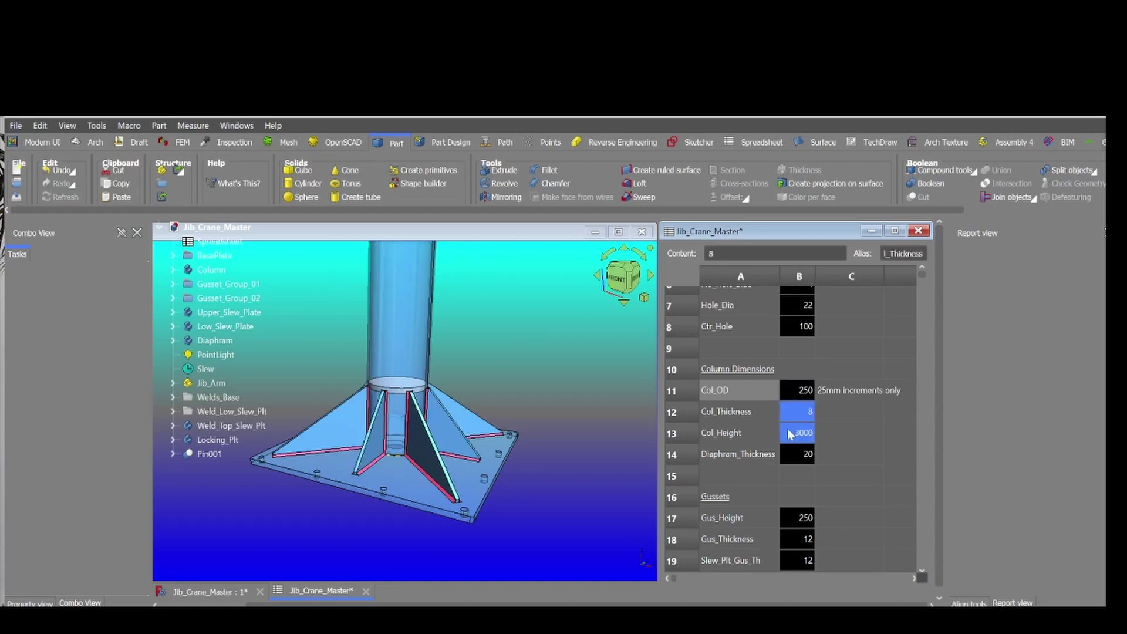
# Step: Set Col_Thickness to 12 after briefly trying 5
pyautogui.write('5')
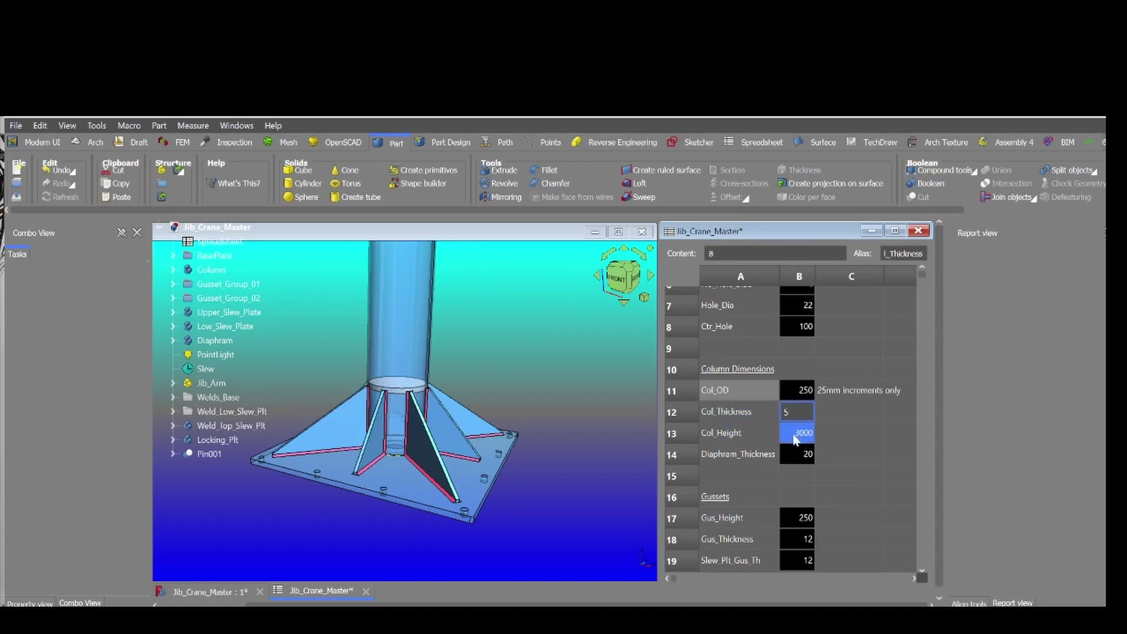
pyautogui.press('Return')
pyautogui.click(795, 415)
pyautogui.write('12')
pyautogui.press('Return')
# Step: Set Diaphram_Thickness 10, Gus_Height 200, Gus_Thickness 5 and Slew_Plt_Gus_Th 10
pyautogui.click(797, 456)
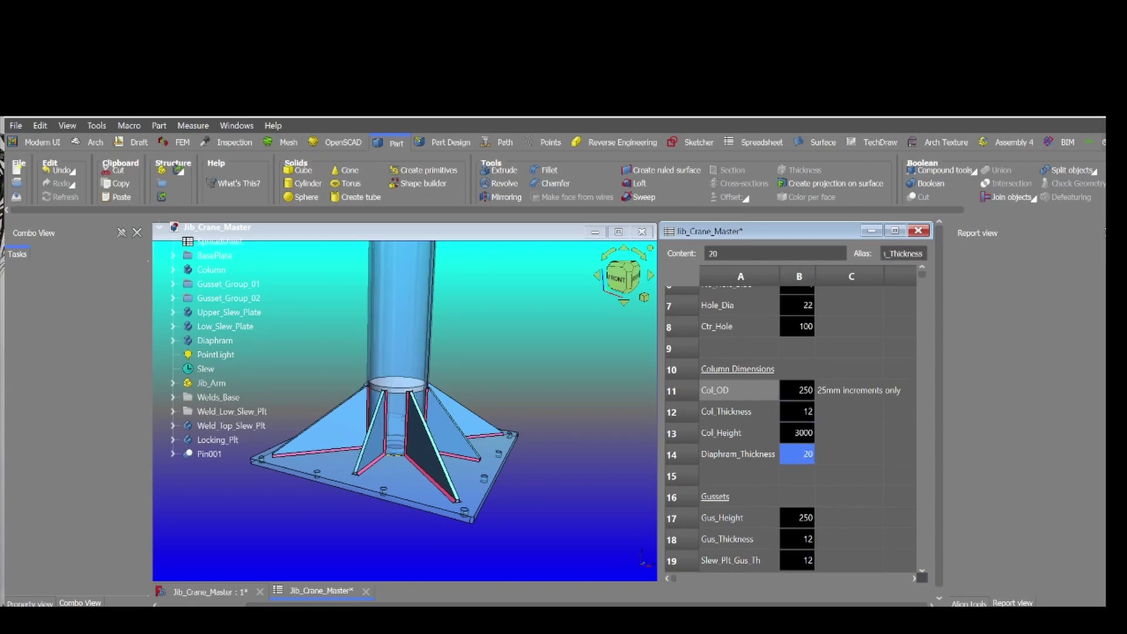
pyautogui.write('10')
pyautogui.scroll(-1, 786, 499)
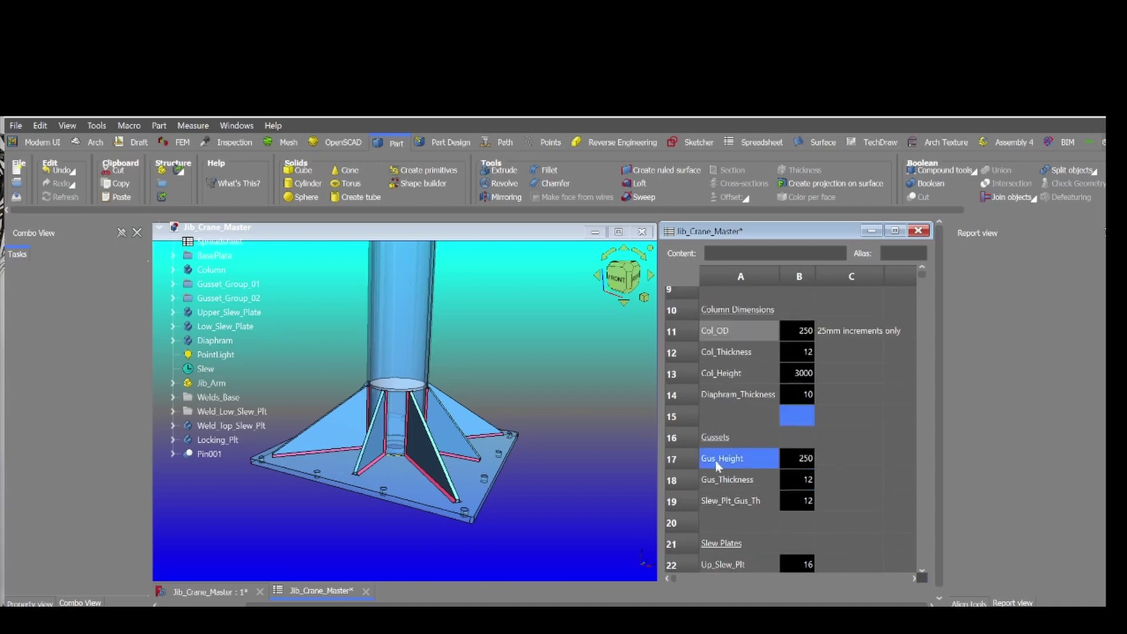
pyautogui.click(790, 464)
pyautogui.write('200')
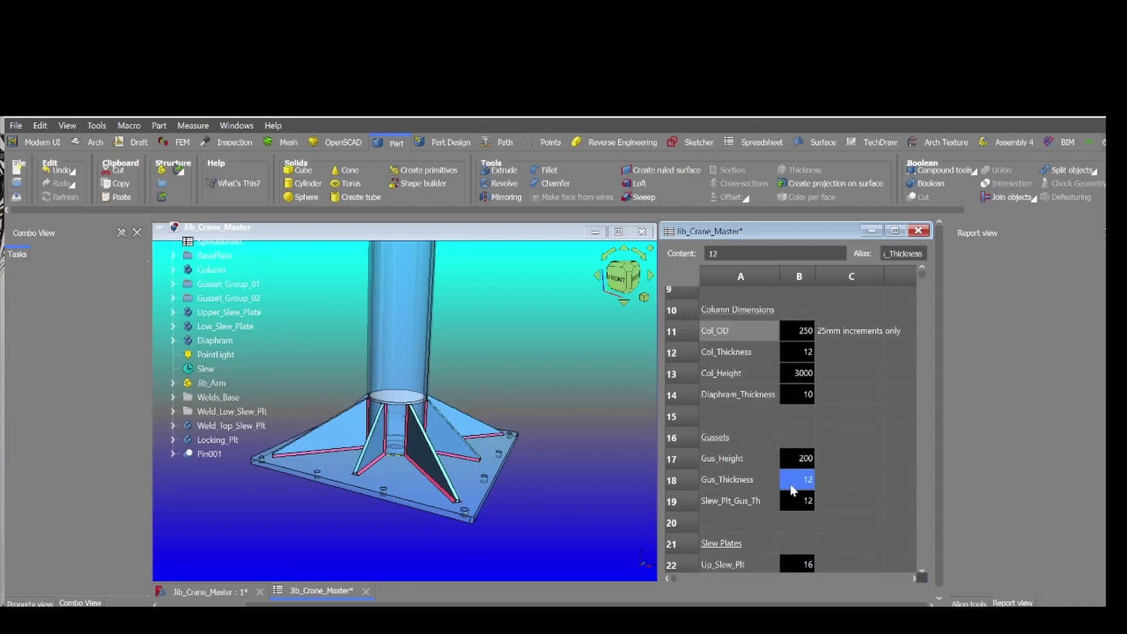
pyautogui.write('50')
pyautogui.press('Return')
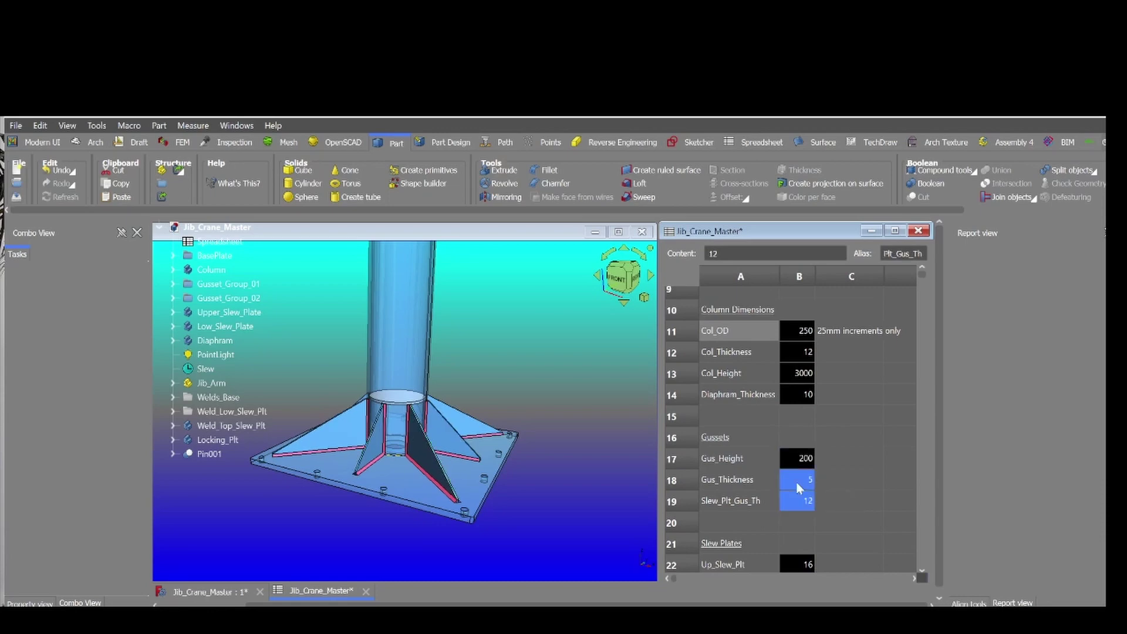
pyautogui.write('10')
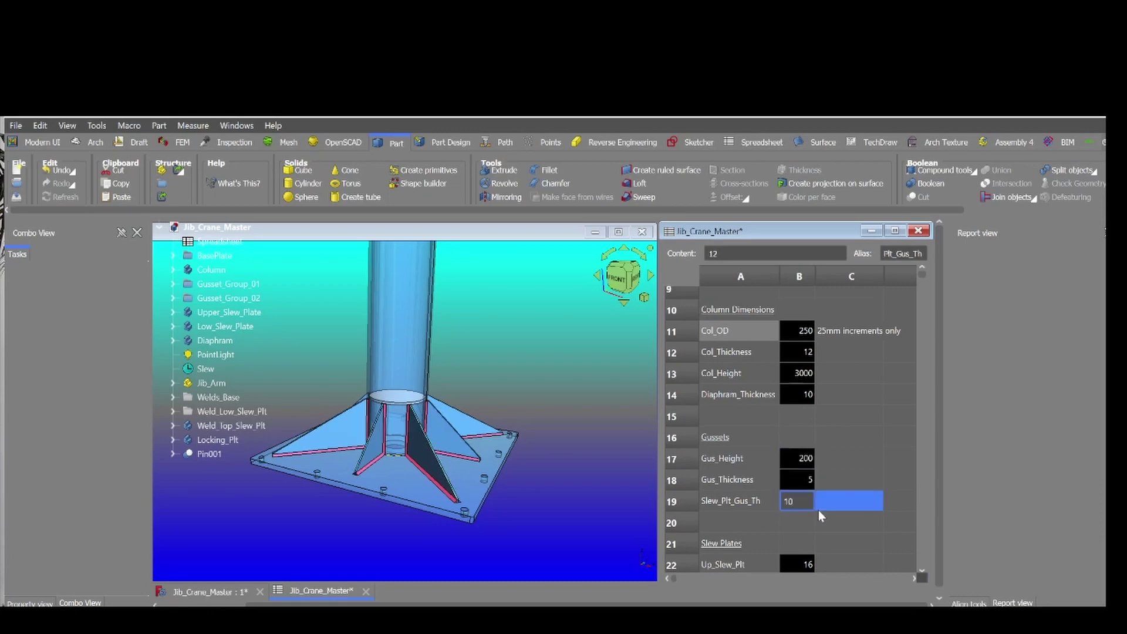
pyautogui.press('Return')
# Step: Inspect the slew plates in the 3D model and locate the Up_Slew_Plt row
pyautogui.scroll(-3, 787, 503)
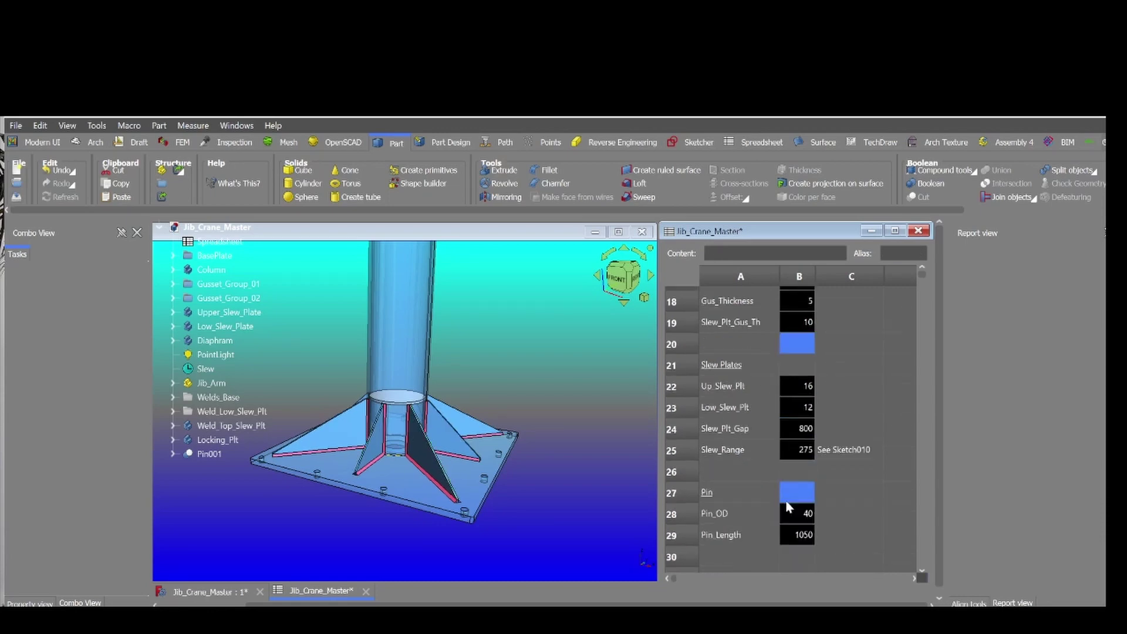
pyautogui.click(525, 432)
pyautogui.scroll(-3, 526, 432)
pyautogui.scroll(3, 526, 469)
pyautogui.scroll(5, 531, 358)
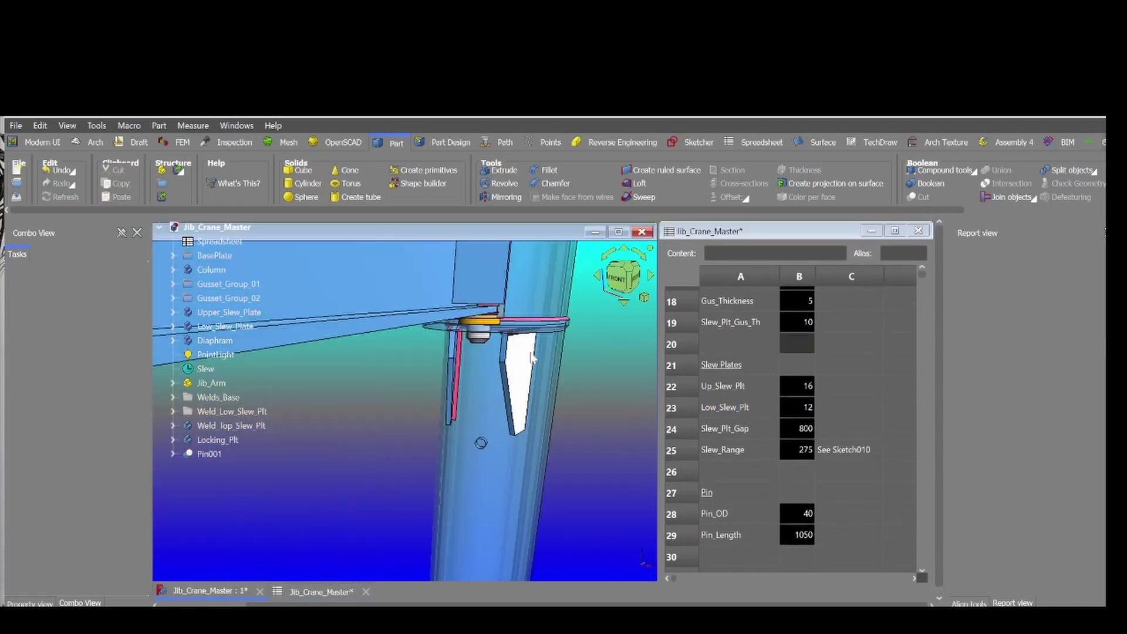
pyautogui.scroll(3, 531, 358)
pyautogui.click(712, 388)
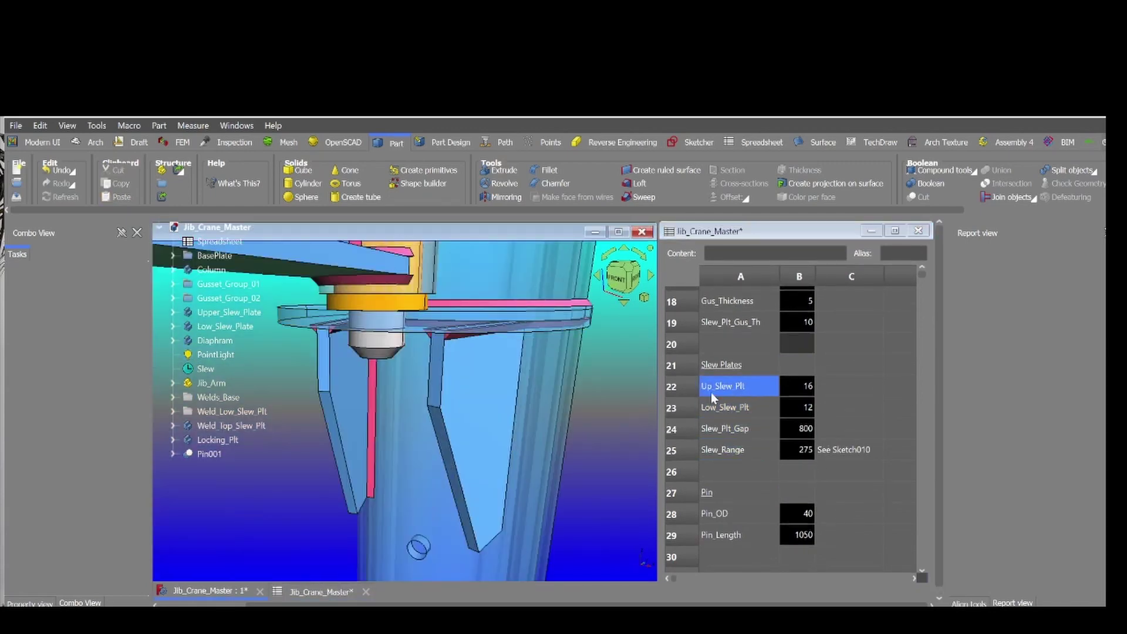
pyautogui.click(523, 407)
pyautogui.scroll(-3, 523, 407)
pyautogui.scroll(2, 535, 372)
pyautogui.scroll(2, 562, 382)
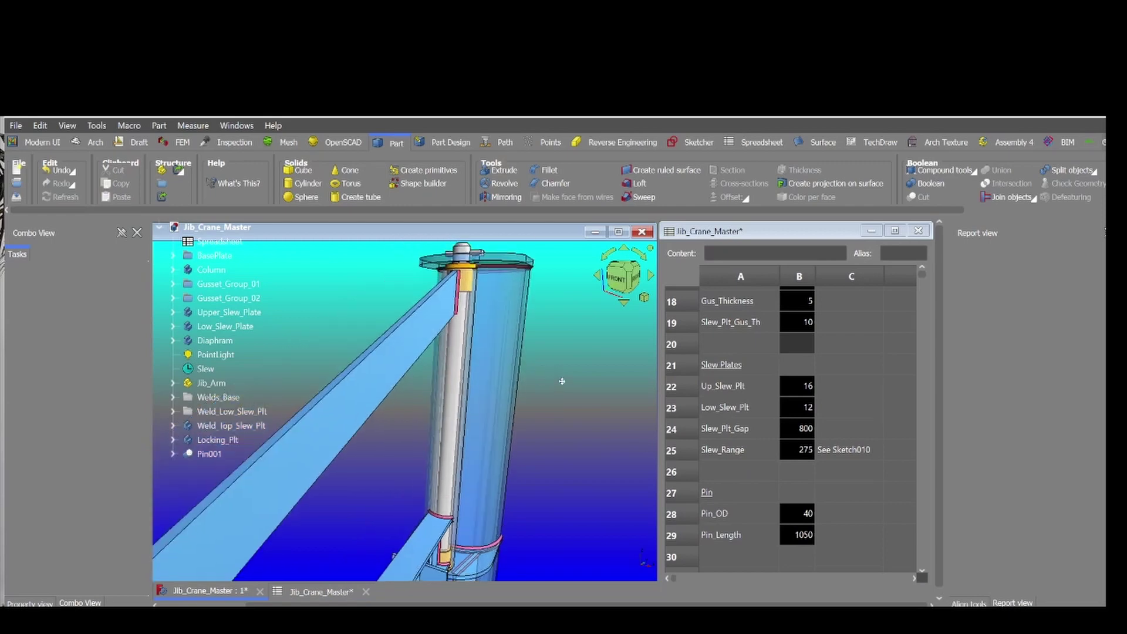
# Step: Set the upper slew plate thickness to 16 after trying 20 and 10
pyautogui.click(796, 386)
pyautogui.write('20')
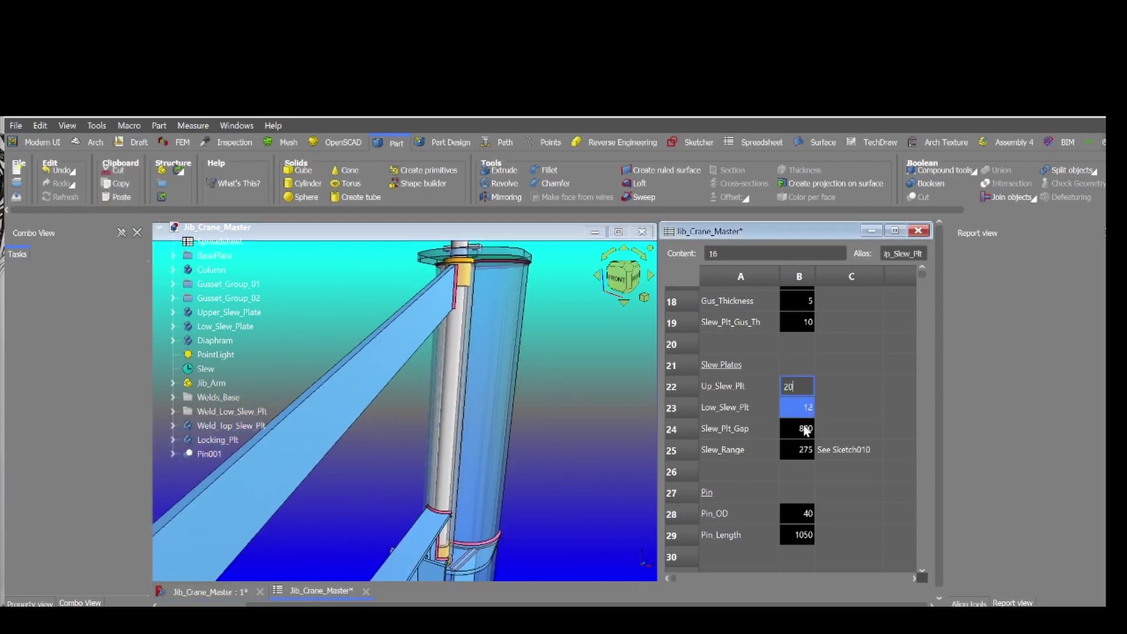
pyautogui.press('Return')
pyautogui.write('10')
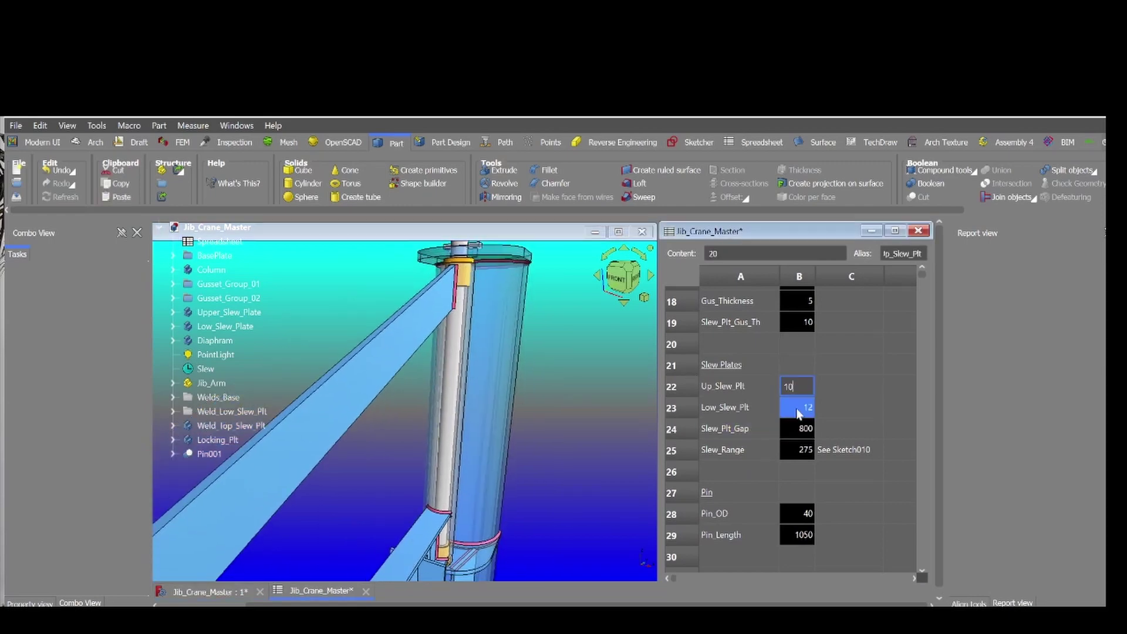
pyautogui.click(796, 413)
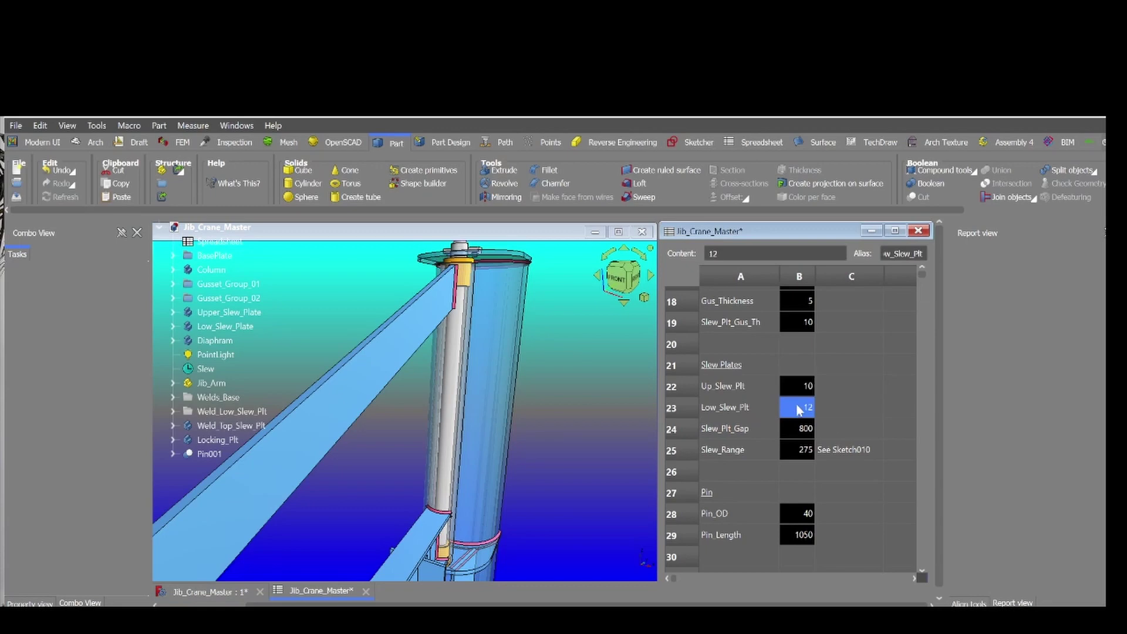
pyautogui.press('Up')
pyautogui.write('16')
pyautogui.press('Return')
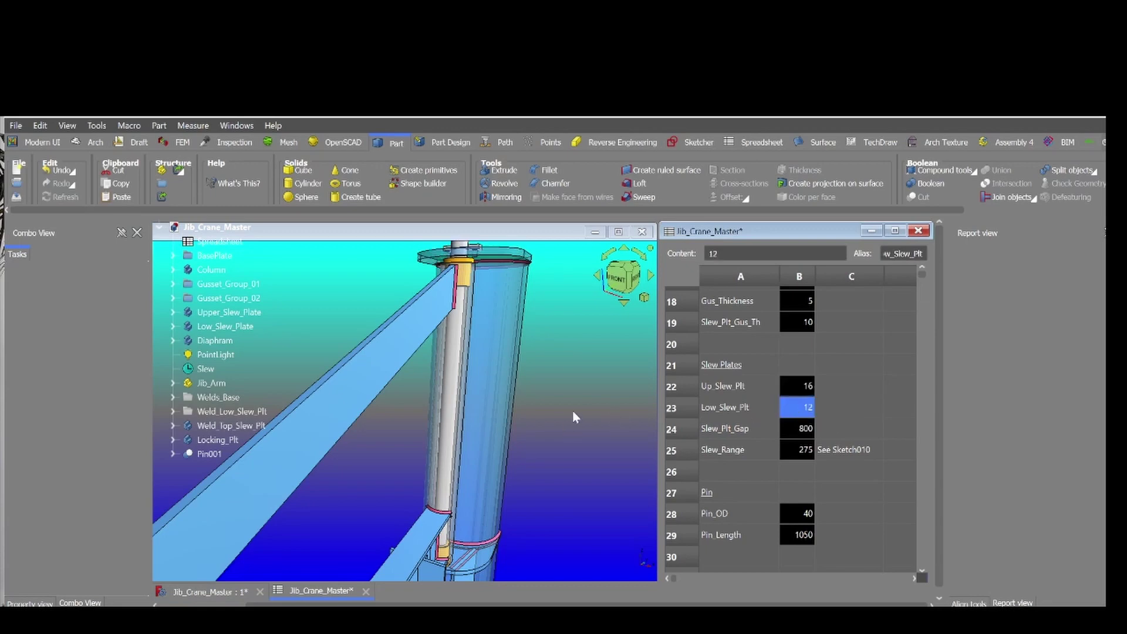
# Step: Set the lower slew plate thickness to 16 after briefly trying 10
pyautogui.scroll(3, 572, 417)
pyautogui.scroll(2, 520, 472)
pyautogui.scroll(2, 546, 387)
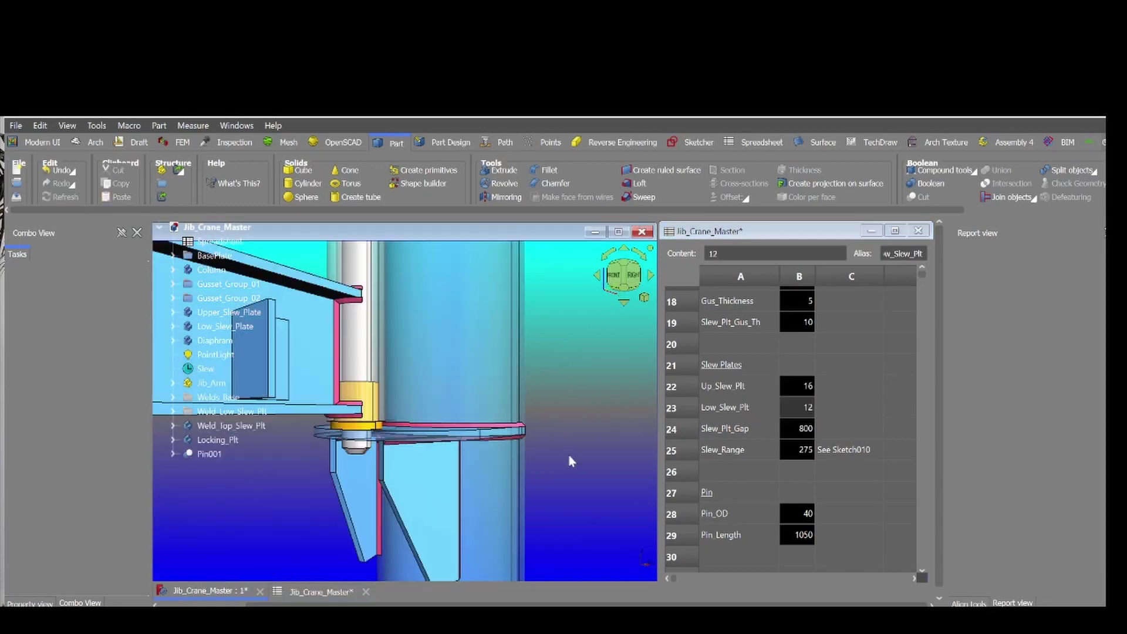
pyautogui.click(807, 405)
pyautogui.write('10')
pyautogui.press('Return')
pyautogui.press('Up')
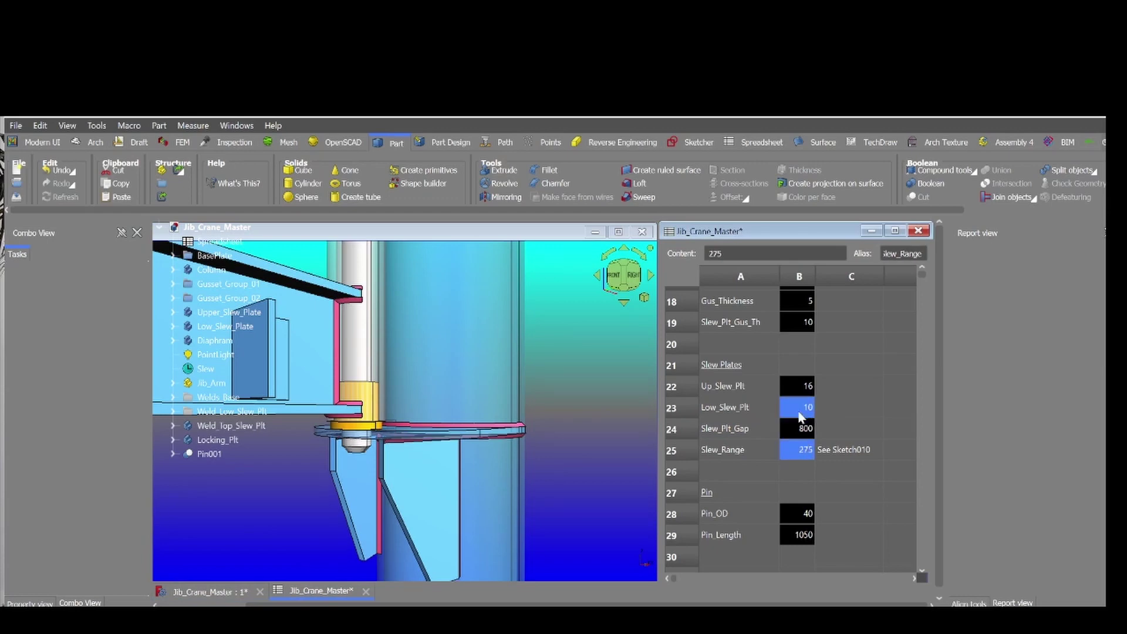
pyautogui.write('16')
pyautogui.press('Return')
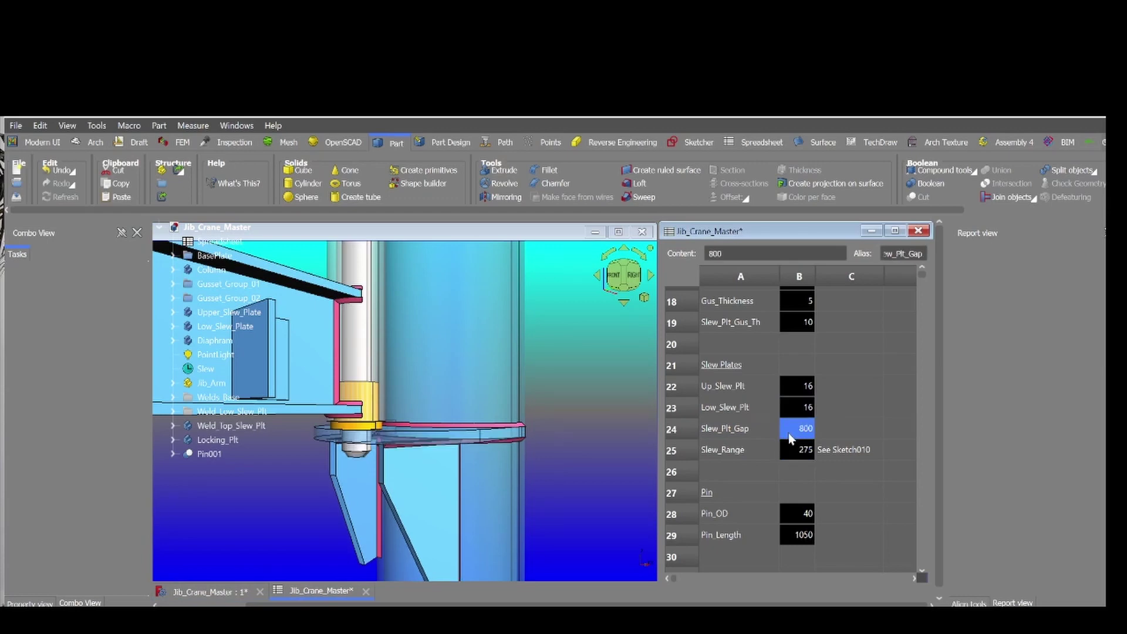
# Step: Set Slew_Plt_Gap to 600
pyautogui.scroll(-3, 561, 516)
pyautogui.scroll(-2, 578, 500)
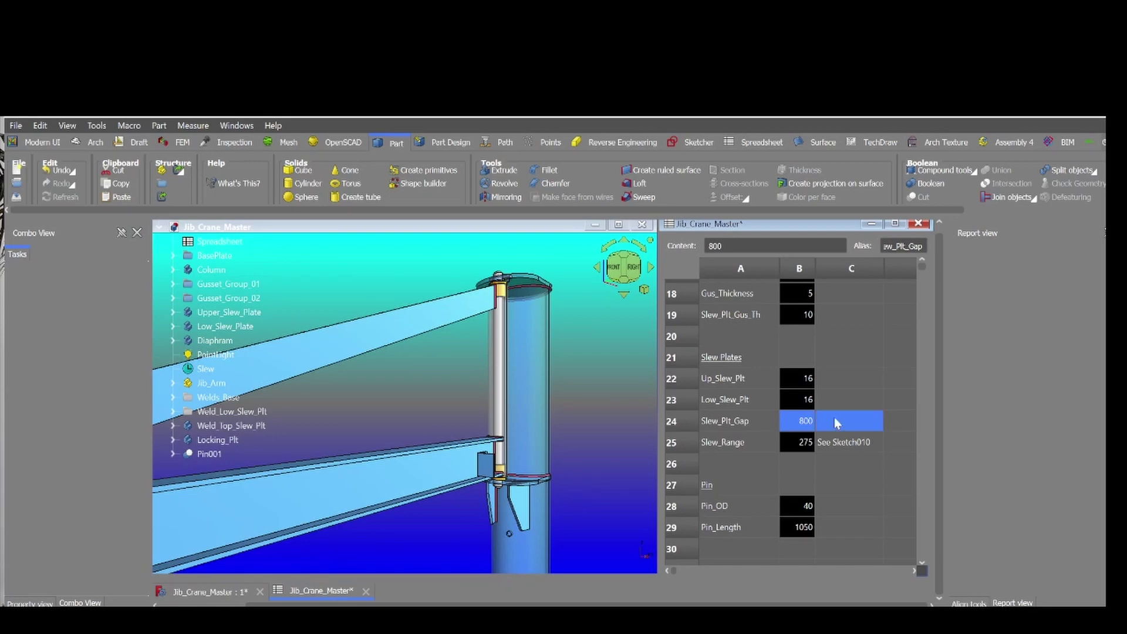
pyautogui.write('600')
pyautogui.press('Return')
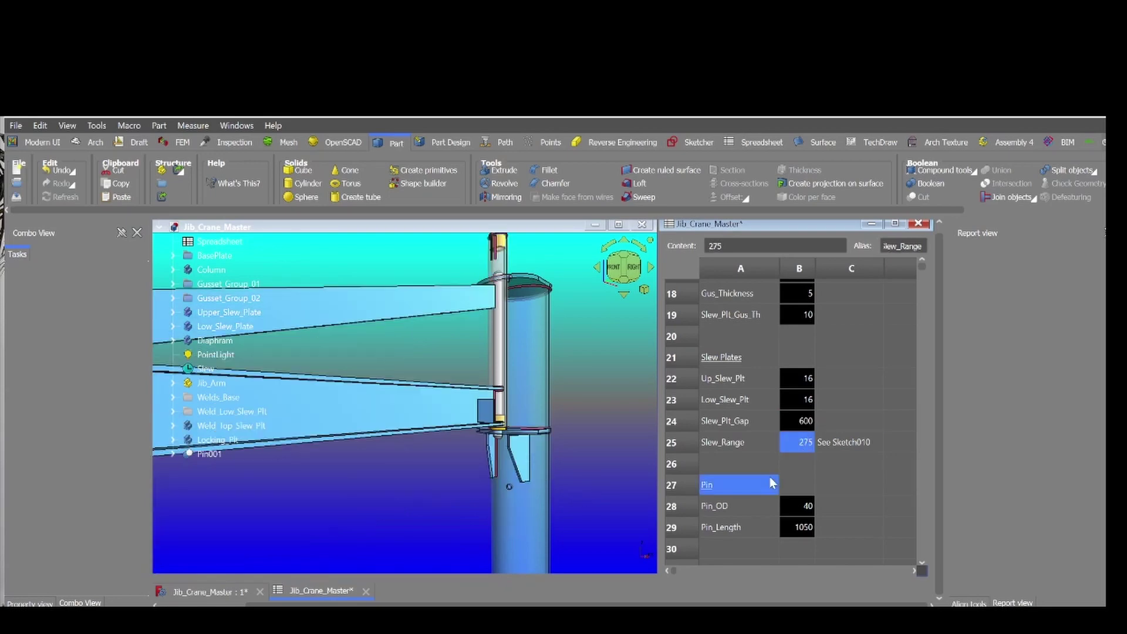
# Step: Set the slew Tube_Length to 575
pyautogui.scroll(-2, 566, 340)
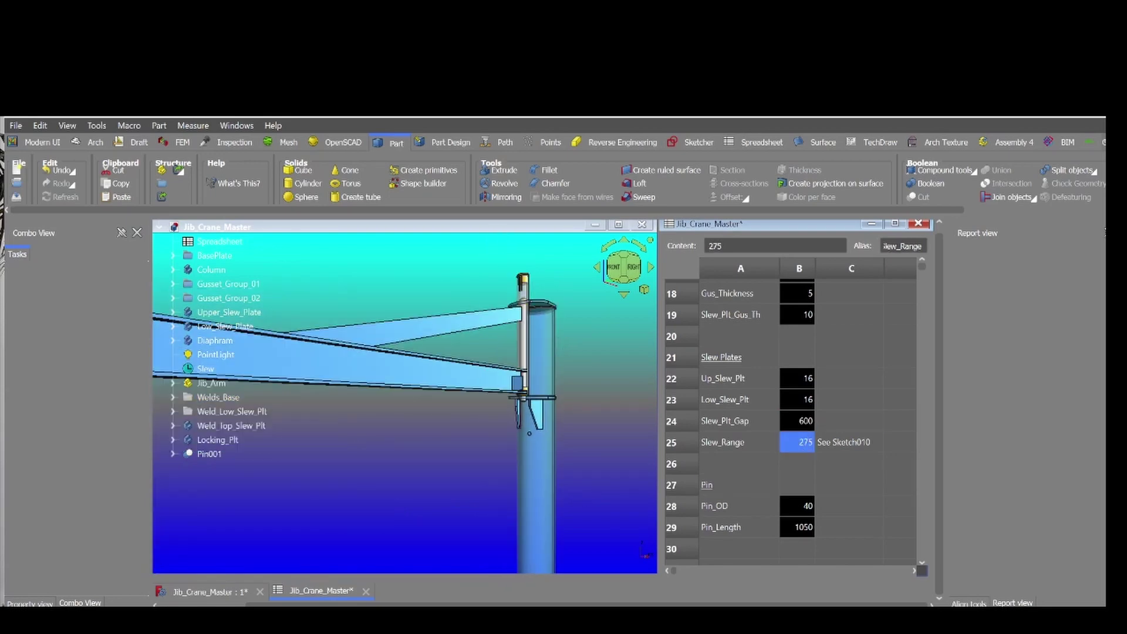
pyautogui.scroll(-8, 796, 523)
pyautogui.moveTo(796, 522); pyautogui.dragTo(802, 545)
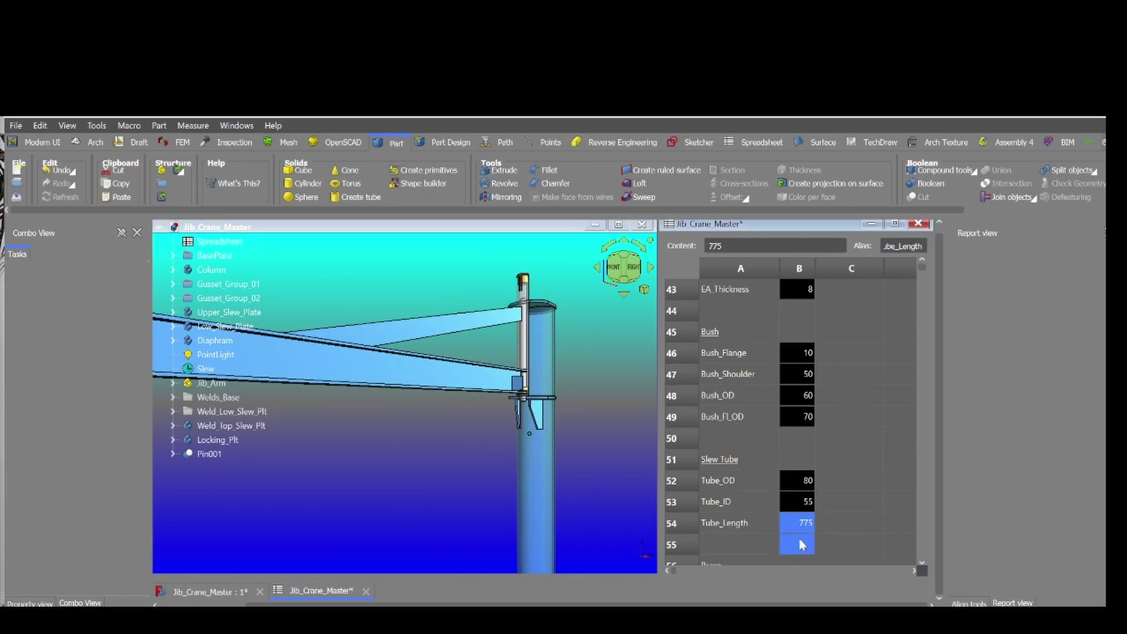
pyautogui.write('575')
pyautogui.press('Return')
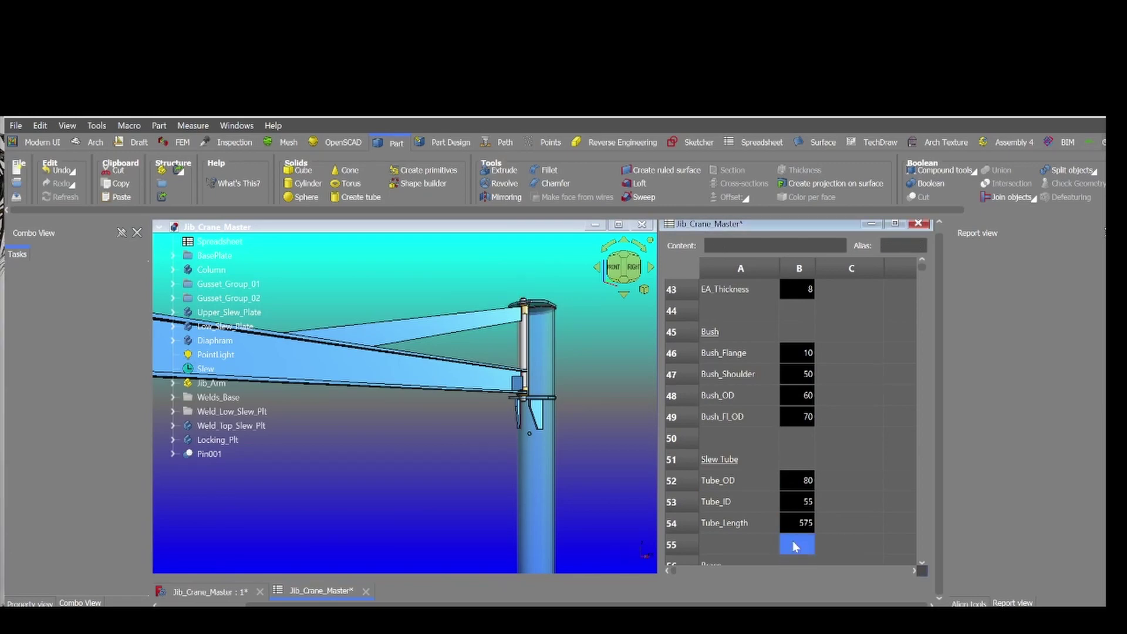
pyautogui.scroll(4, 789, 385)
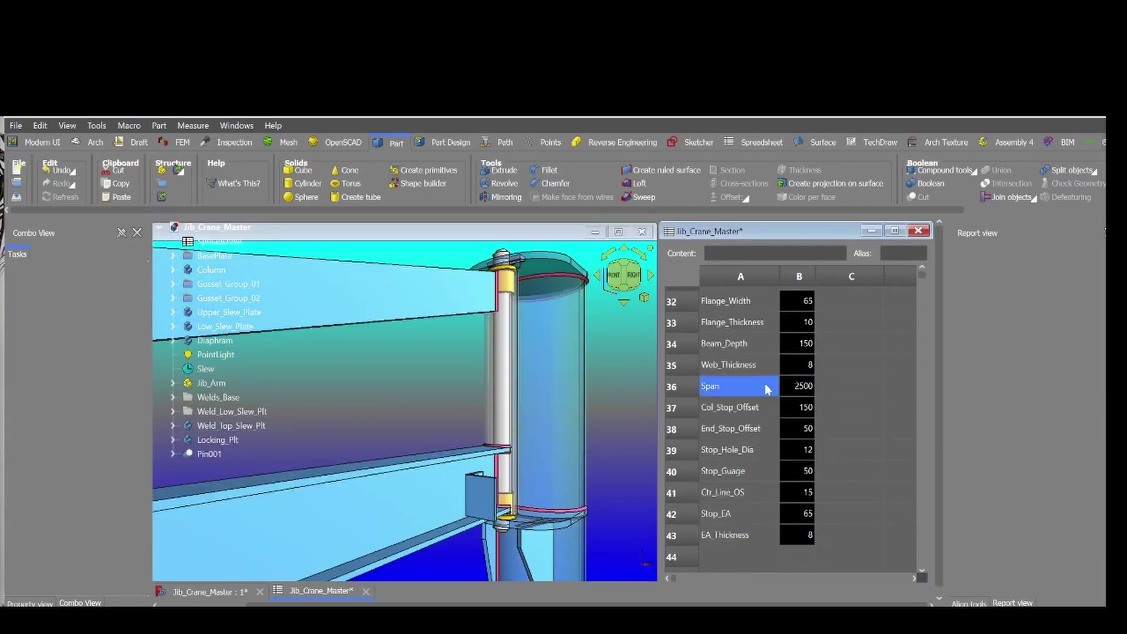
# Step: Keep Pin_OD at 40 after briefly trying 50
pyautogui.scroll(2, 792, 399)
pyautogui.scroll(2, 801, 434)
pyautogui.click(808, 455)
pyautogui.write('50')
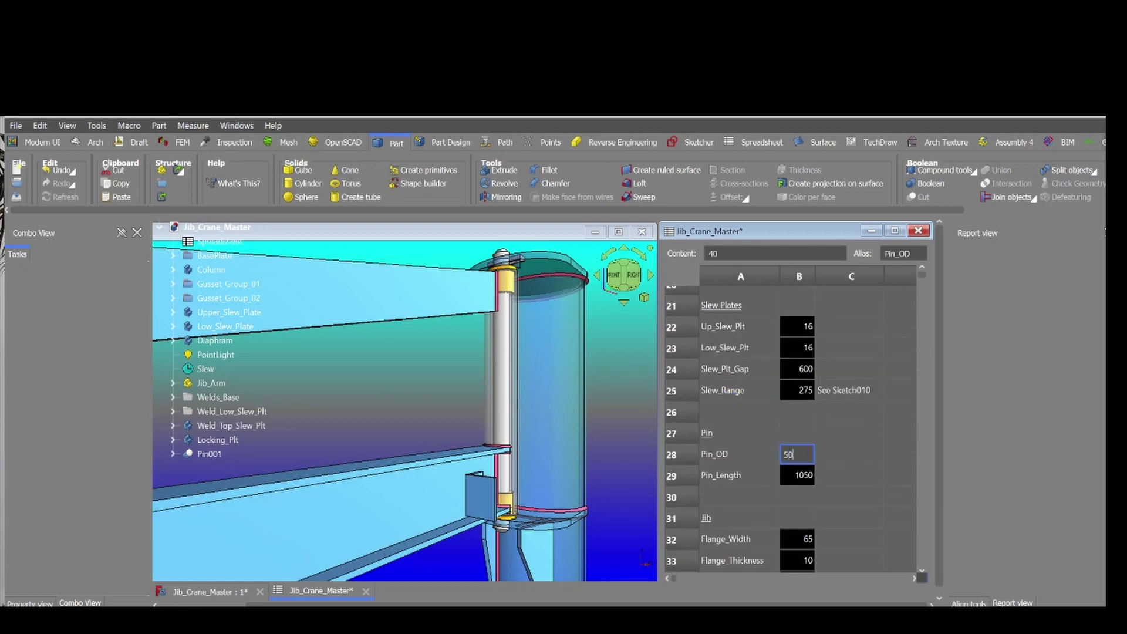
pyautogui.click(806, 477)
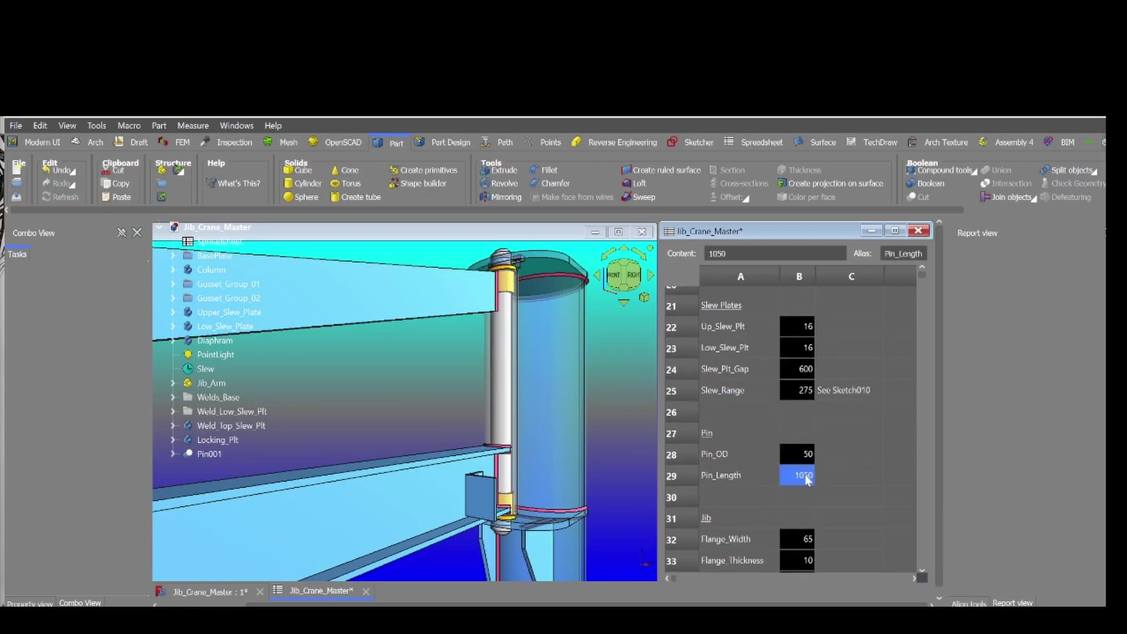
pyautogui.press('Up')
pyautogui.write('40')
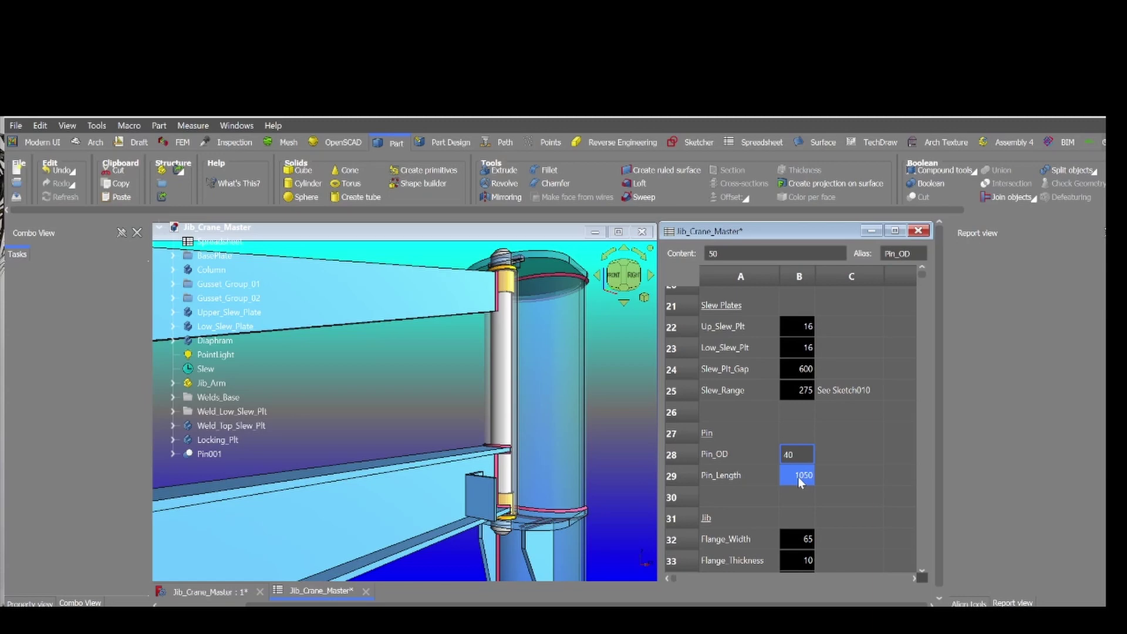
pyautogui.press('Return')
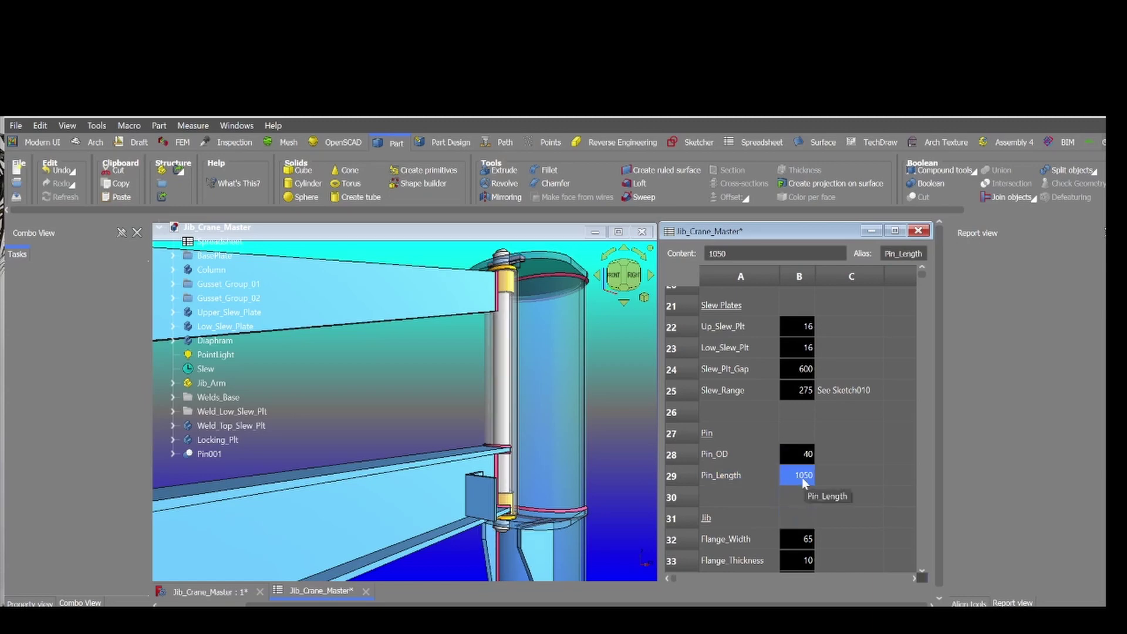
# Step: Set Pin_Length to 1200 and reselect its cell
pyautogui.write('120')
pyautogui.press('Return')
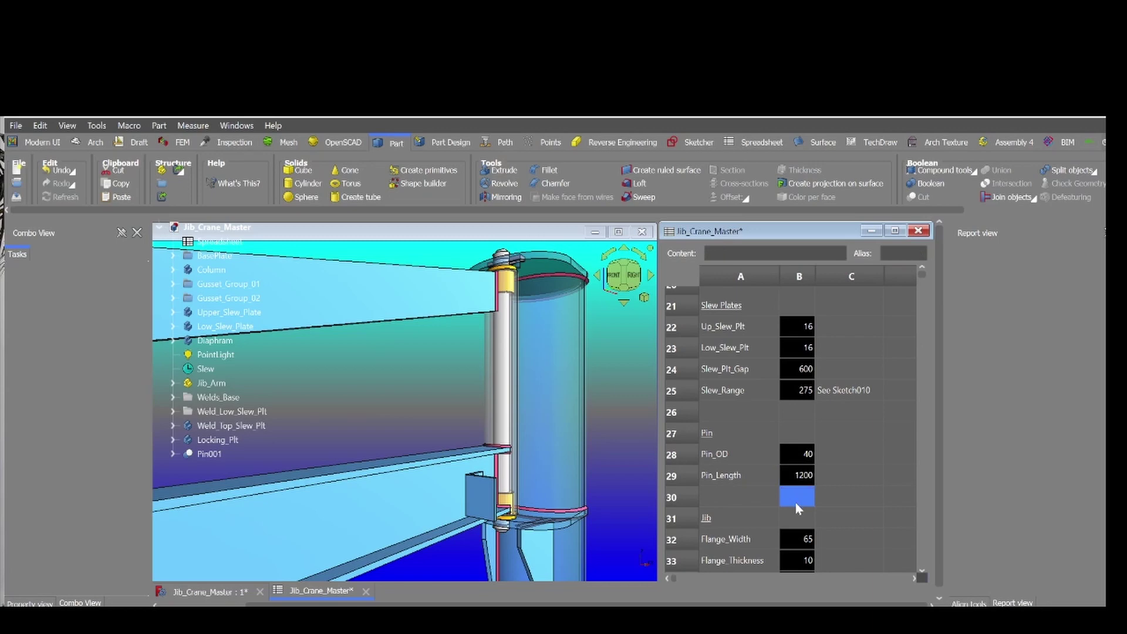
pyautogui.click(803, 479)
pyautogui.press('Return')
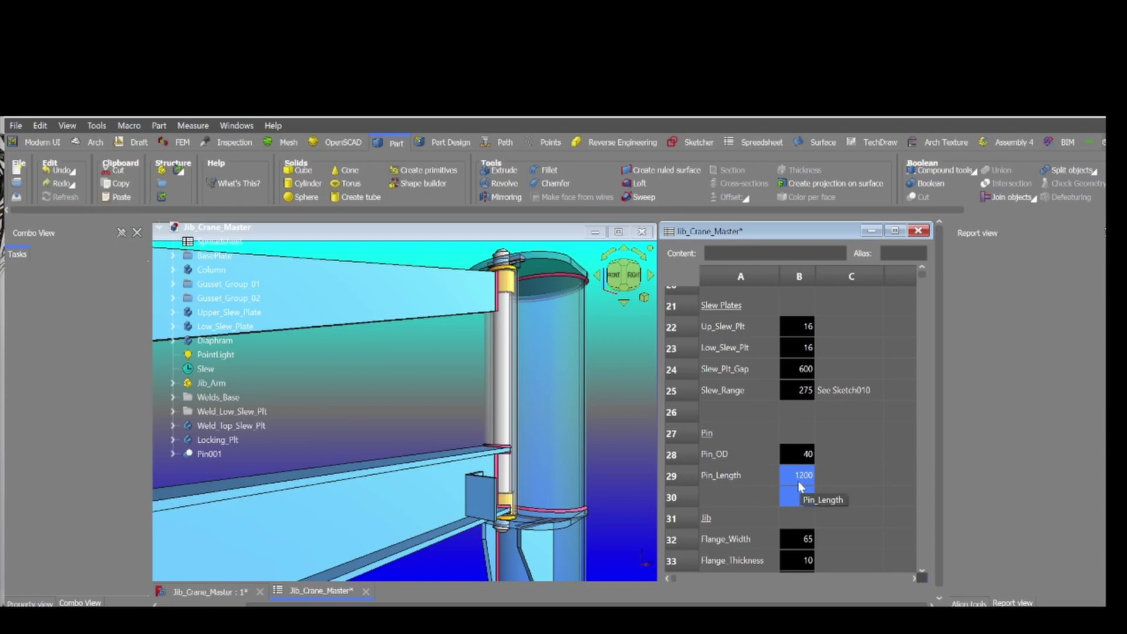
# Step: Set Flange_Width to 75 and flange thickness to 16 after trying 8
pyautogui.scroll(-1, 796, 457)
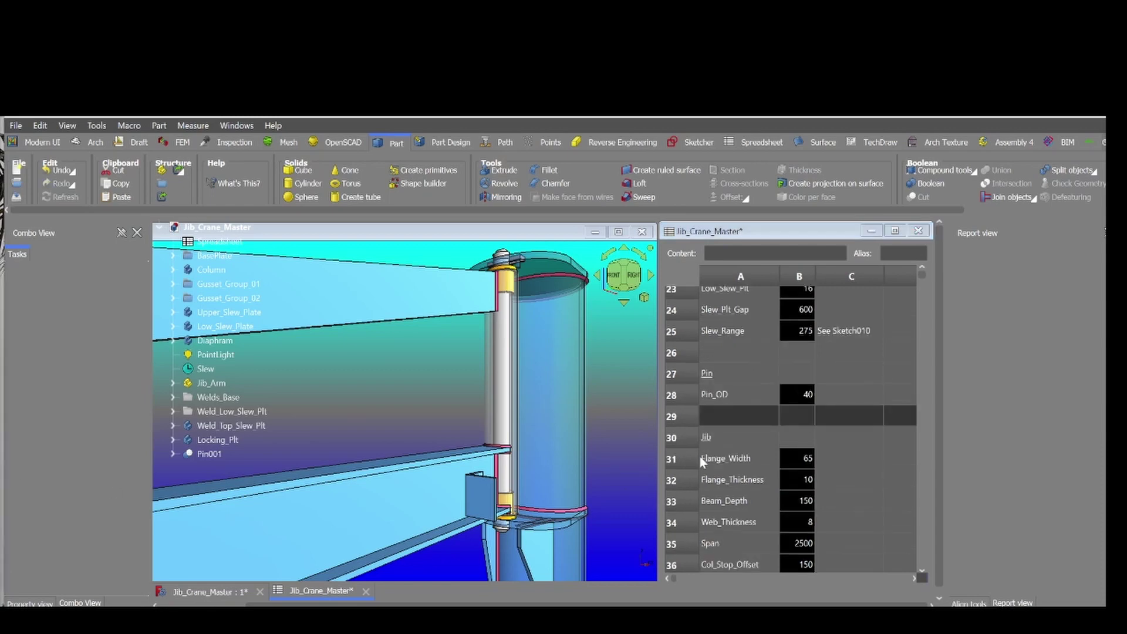
pyautogui.click(797, 461)
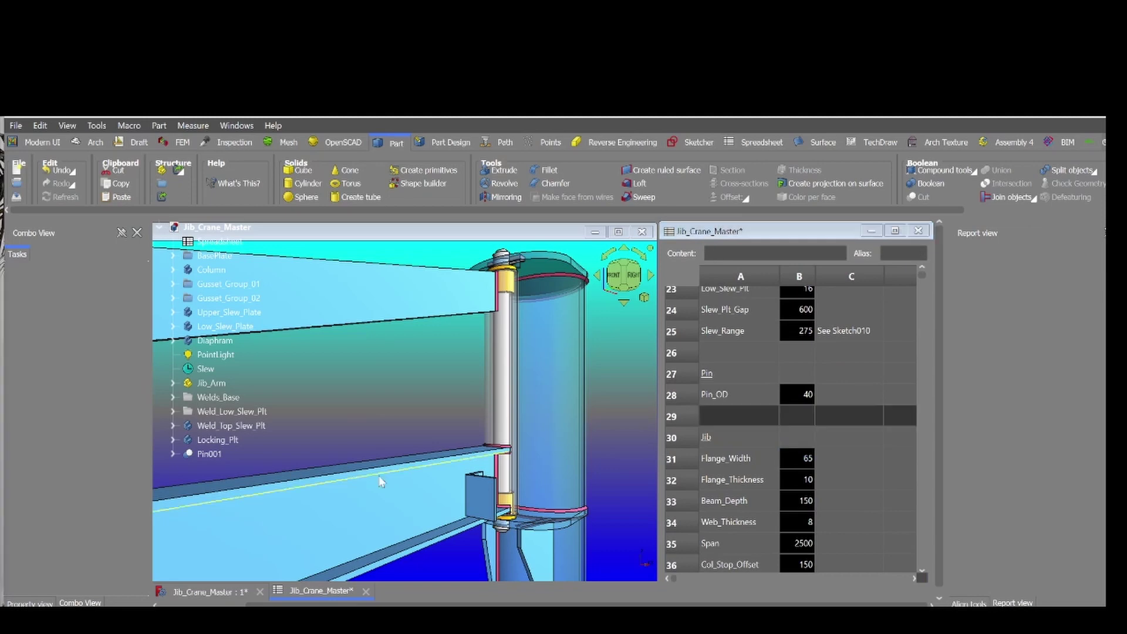
pyautogui.click(798, 462)
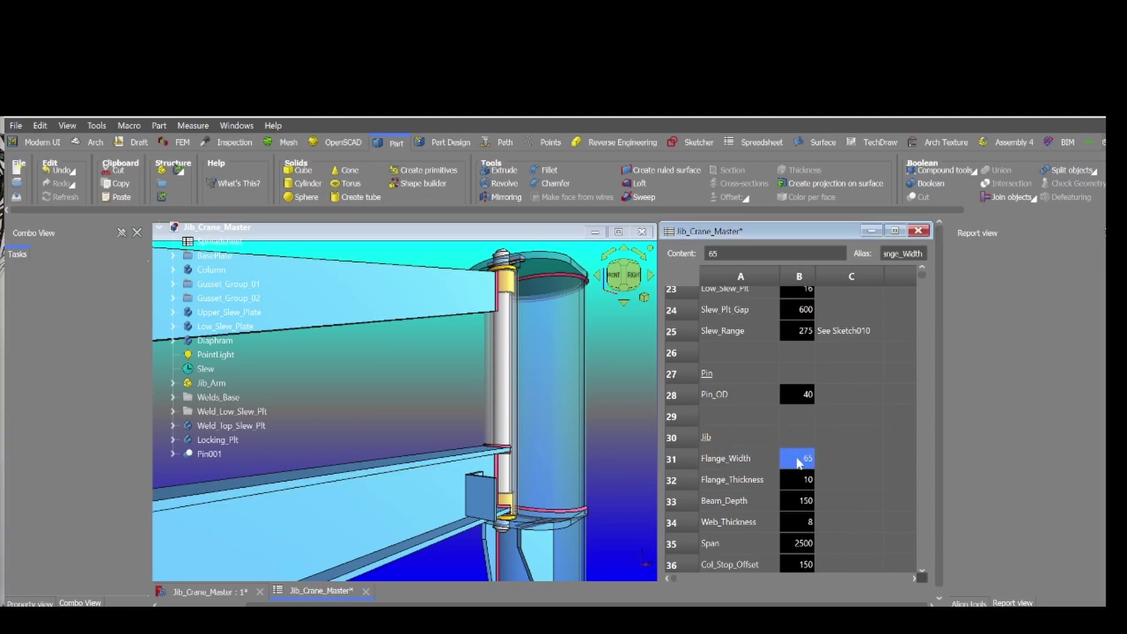
pyautogui.write('75')
pyautogui.press('Return')
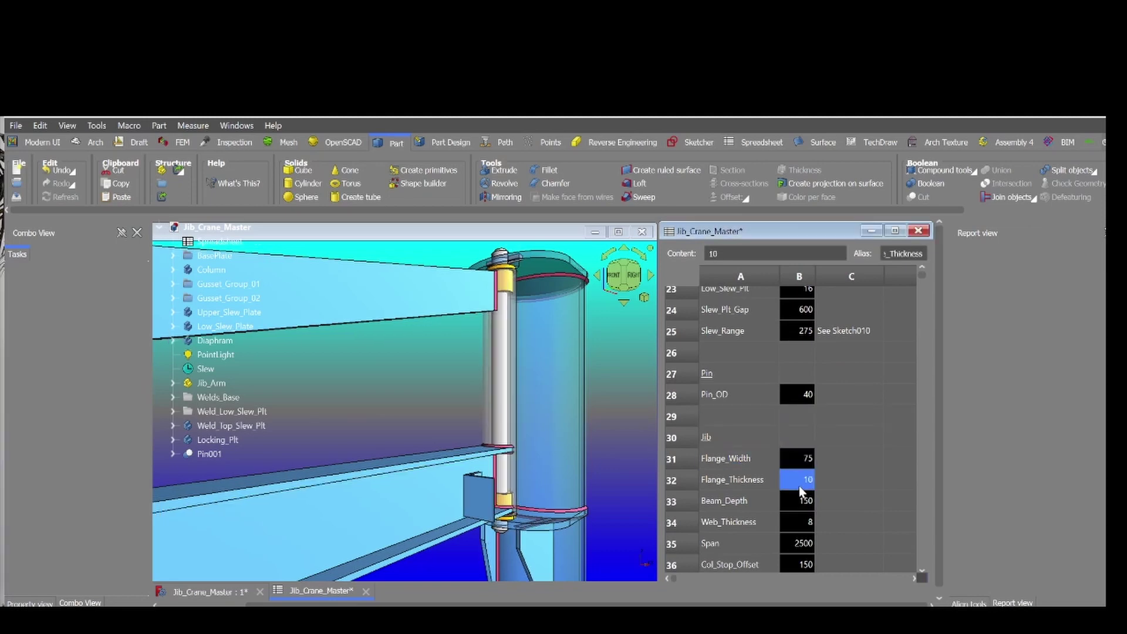
pyautogui.write('8')
pyautogui.click(803, 503)
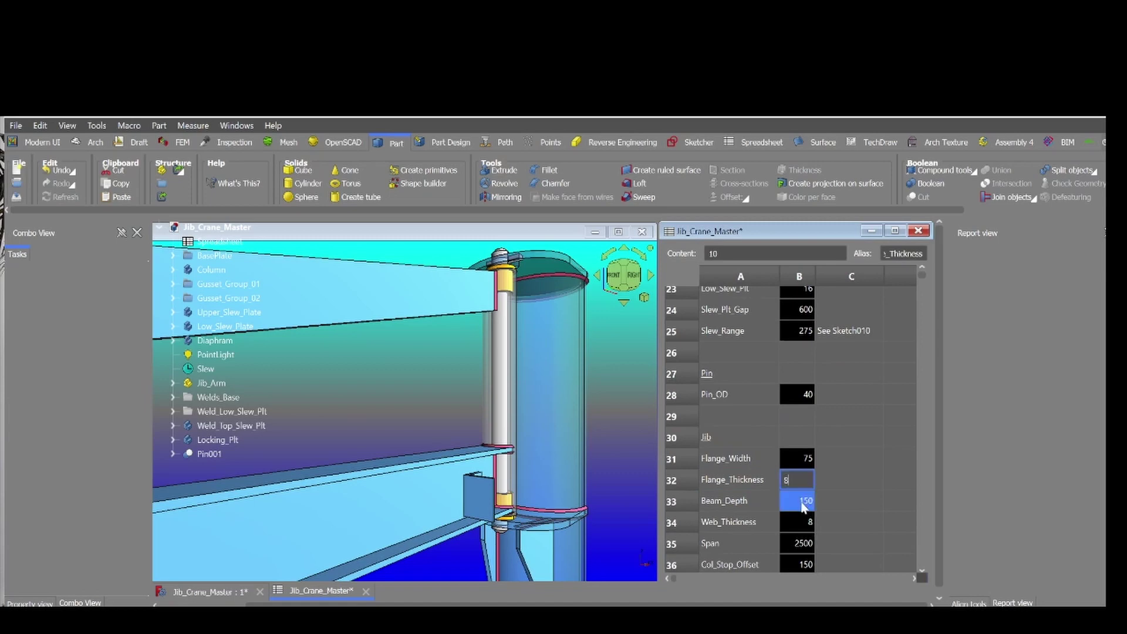
pyautogui.write('16')
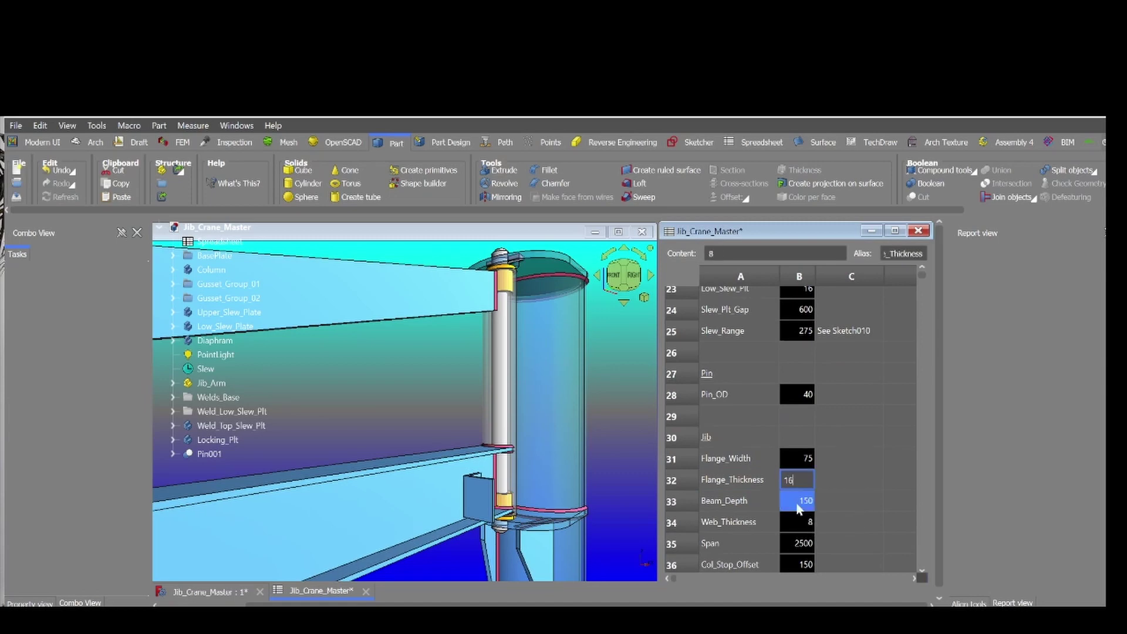
pyautogui.press('Return')
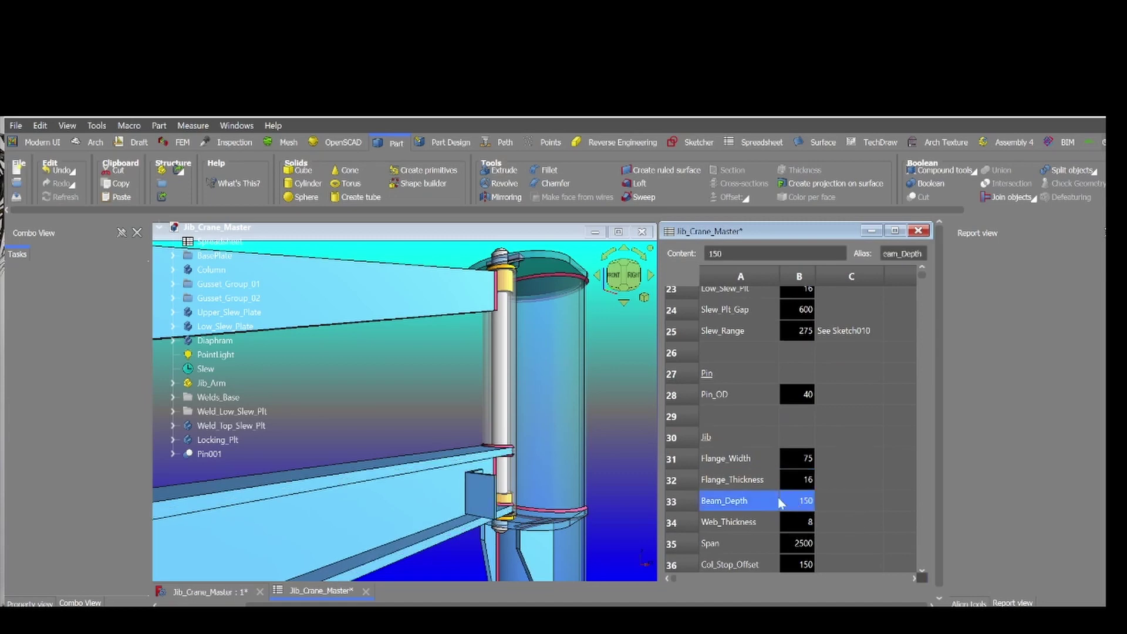
# Step: Set Beam_Depth to 250 and Web_Thickness to 12 after trying 5
pyautogui.scroll(-1, 798, 508)
pyautogui.moveTo(784, 449); pyautogui.dragTo(771, 452)
pyautogui.click(796, 443)
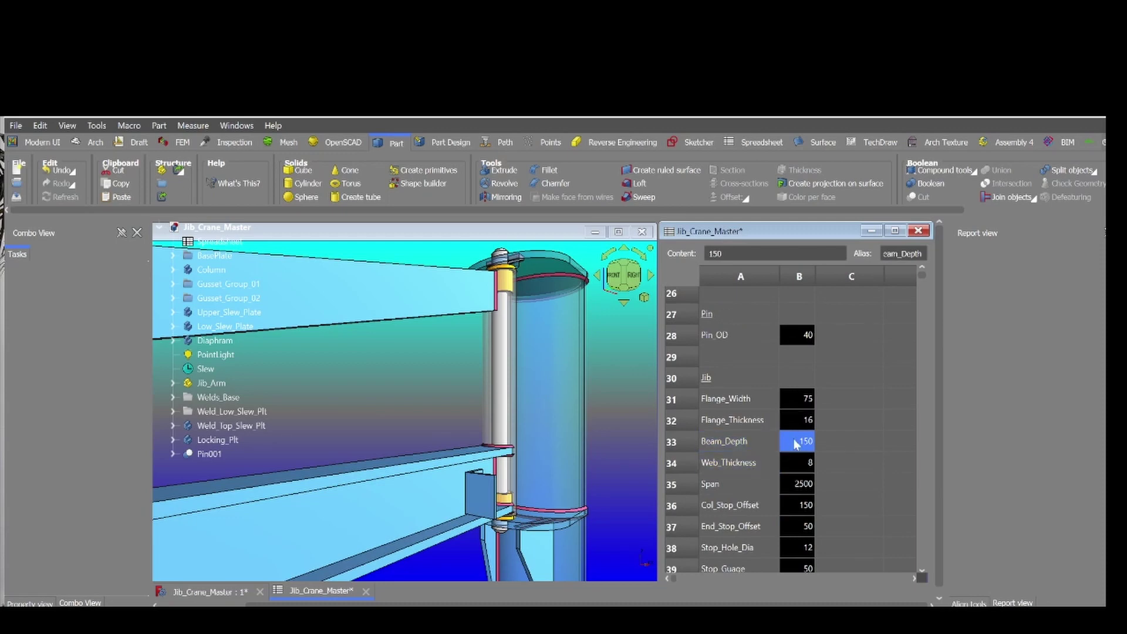
pyautogui.write('250')
pyautogui.press('Return')
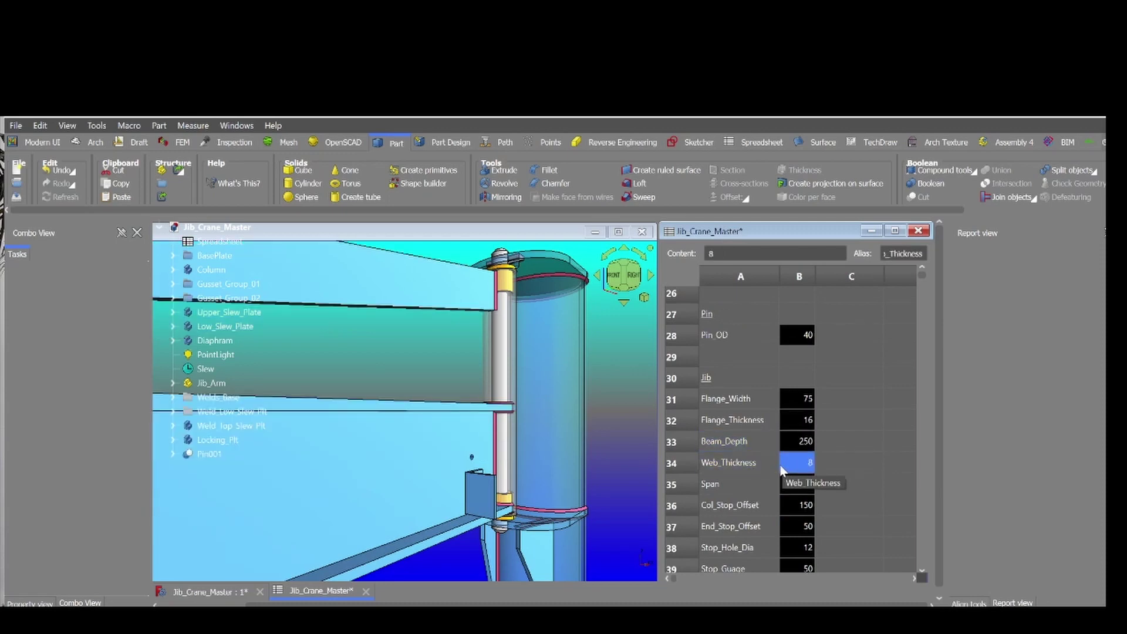
pyautogui.write('5')
pyautogui.press('Return')
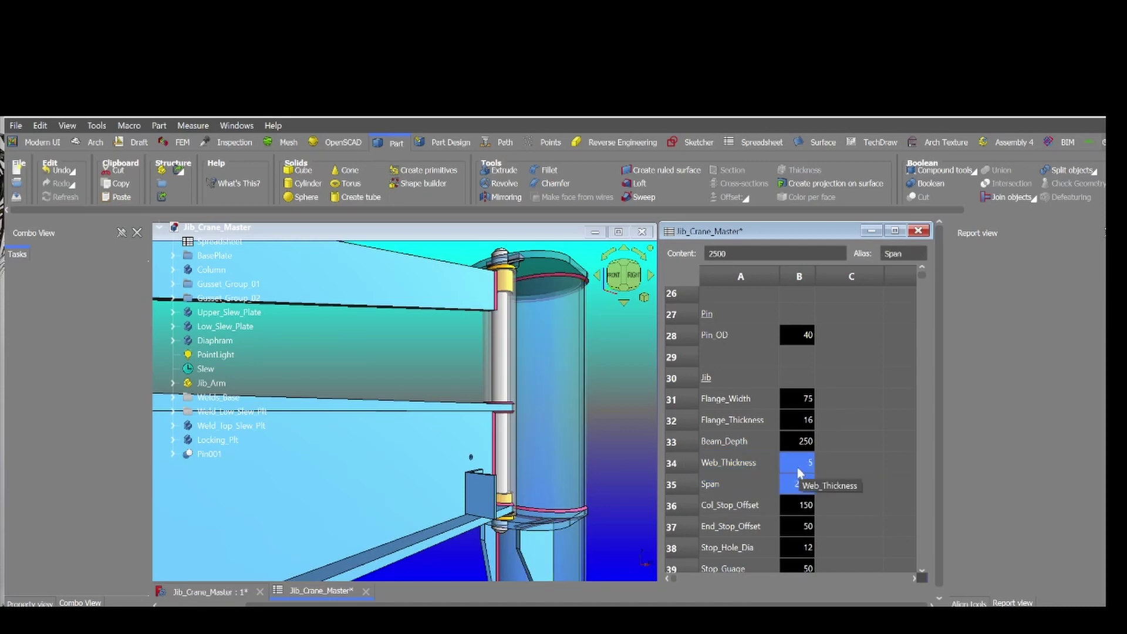
pyautogui.write('12')
pyautogui.press('Return')
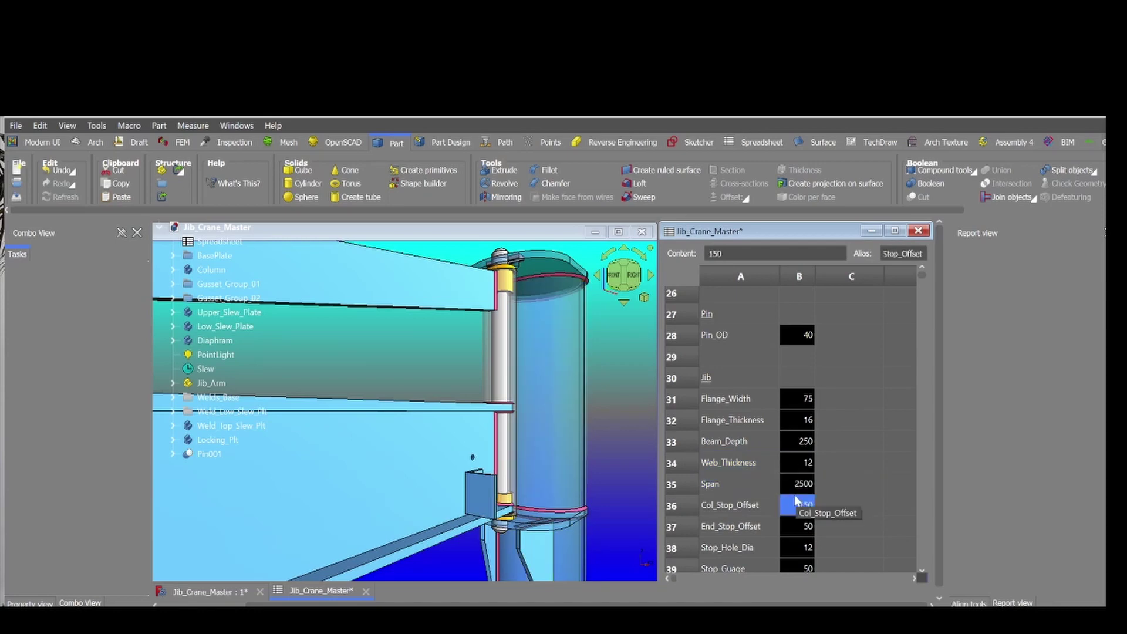
# Step: Set Col_Stop_Offset to 250
pyautogui.scroll(-2, 795, 500)
pyautogui.write('250')
pyautogui.press('Return')
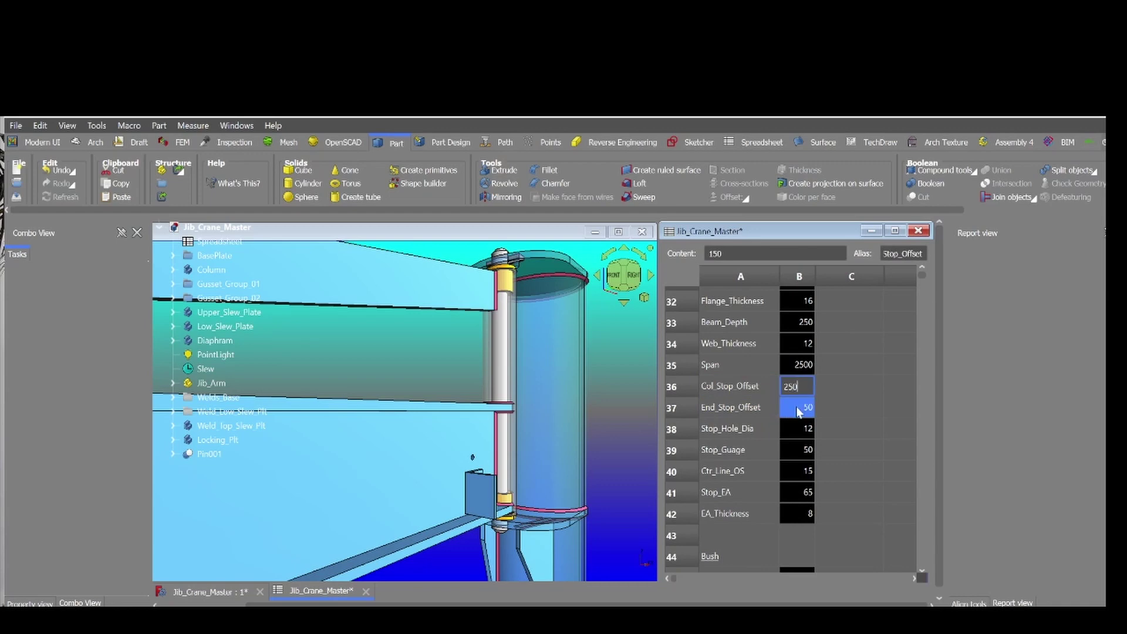
pyautogui.scroll(-5, 375, 482)
# Step: Enter 65 for Ctr_Line_OS in B40 and 3500 for Span in B35
pyautogui.scroll(3, 365, 466)
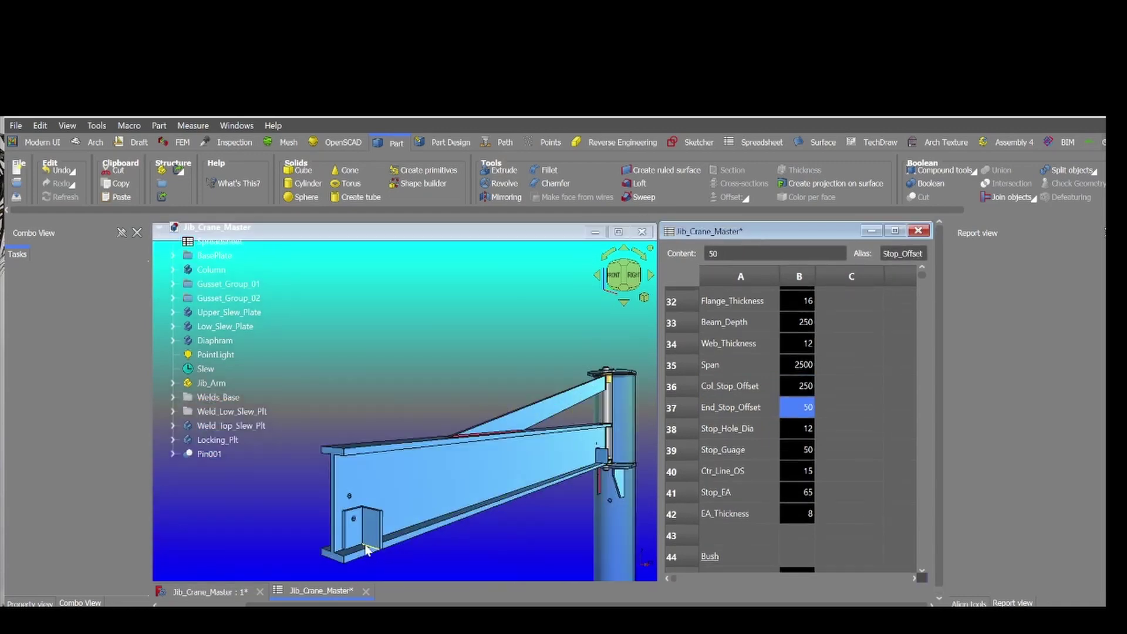
pyautogui.scroll(3, 365, 466)
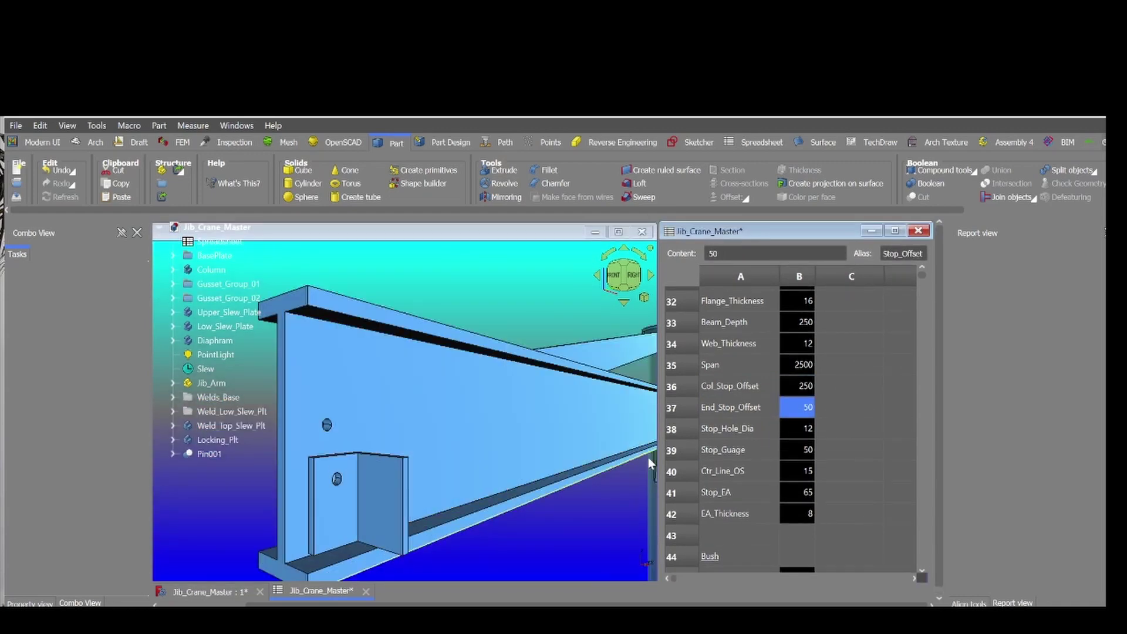
pyautogui.click(744, 450)
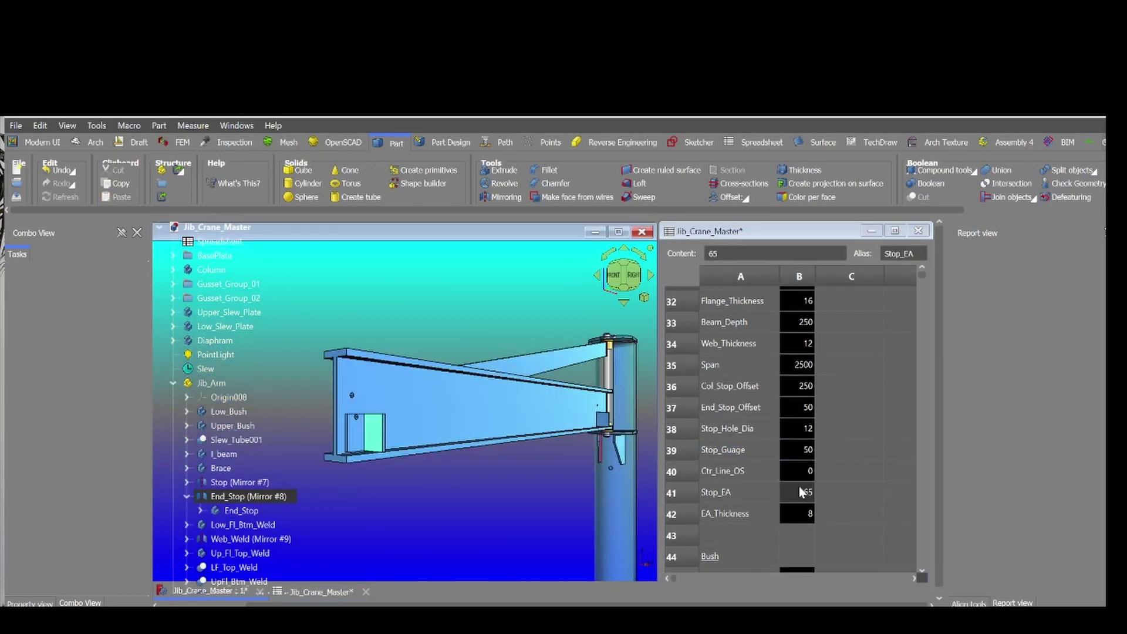
pyautogui.click(799, 471)
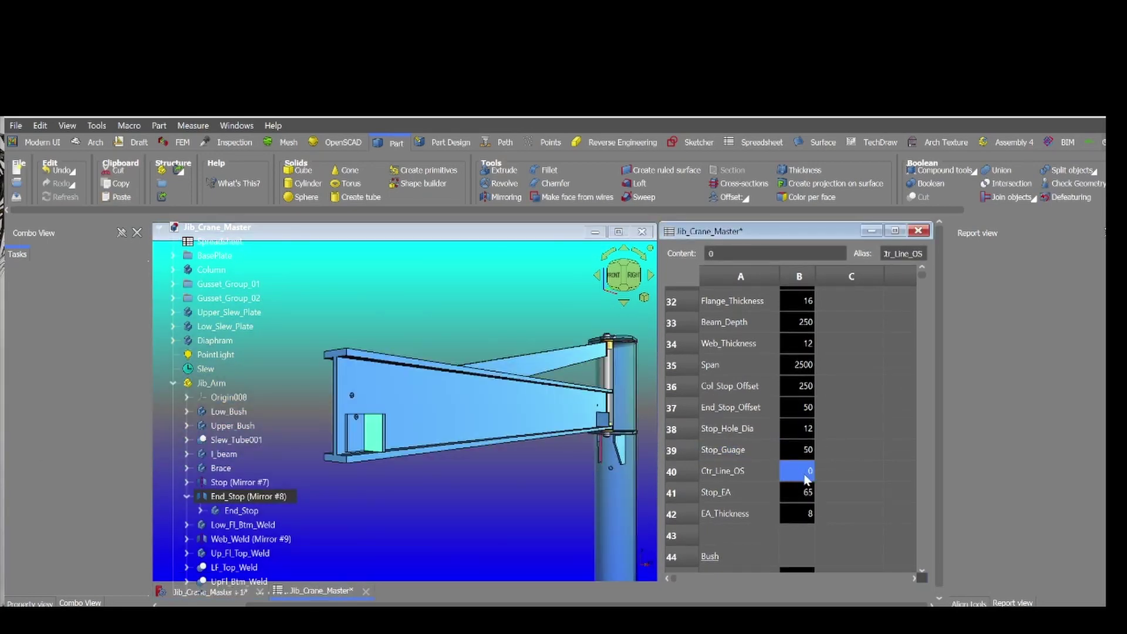
pyautogui.write('65')
pyautogui.press('Return')
pyautogui.keyDown('ctrl'); pyautogui.click(782, 364); pyautogui.keyUp('ctrl')
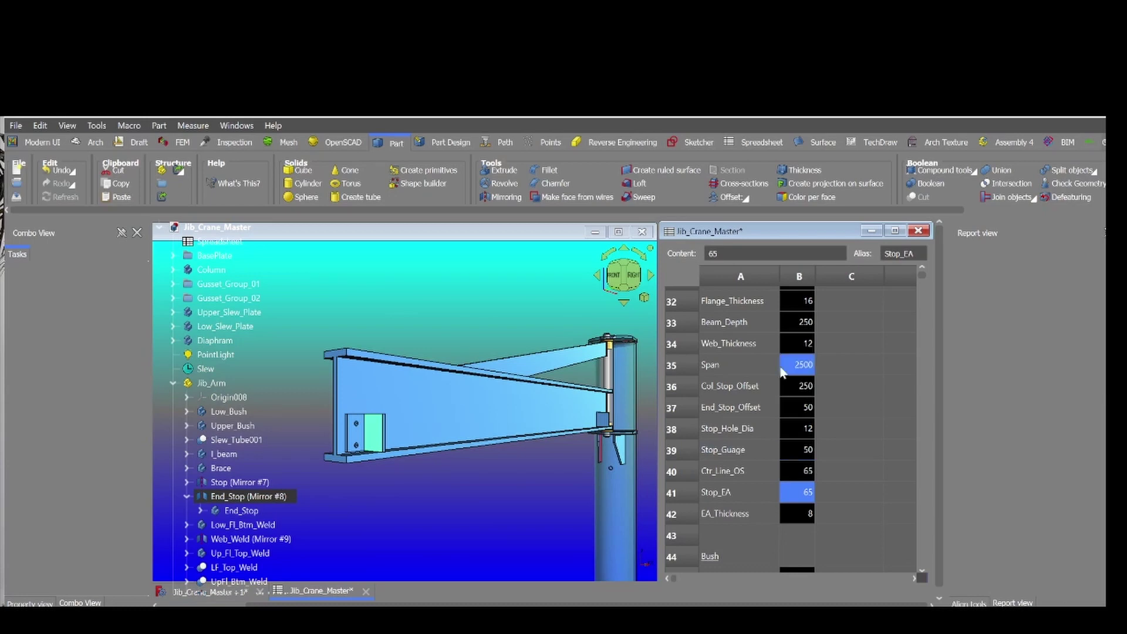
pyautogui.click(786, 365)
pyautogui.write('3500')
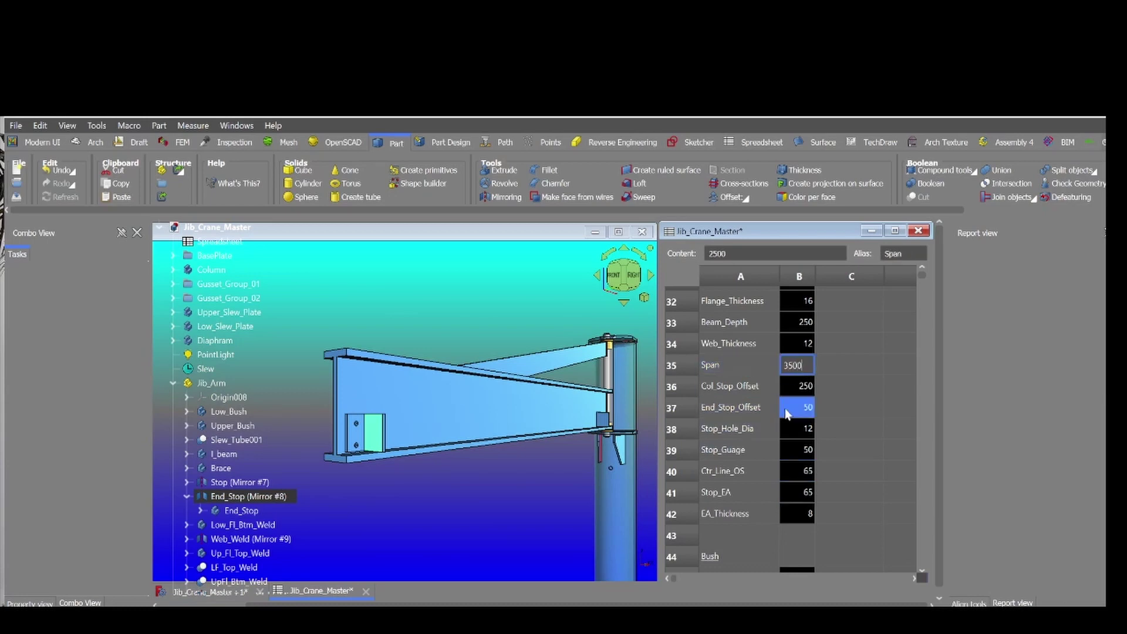
pyautogui.click(798, 413)
# Step: Fit the whole crane in the 3D view and change Span in B35 to 6000
pyautogui.rightClick(594, 495)
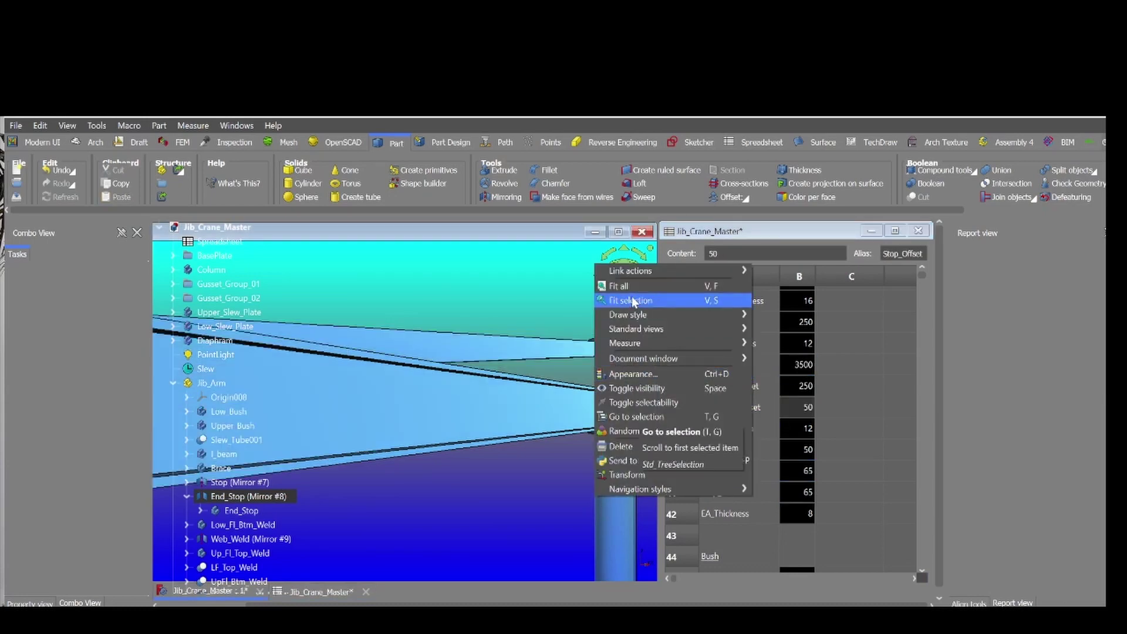
pyautogui.click(631, 294)
pyautogui.click(798, 364)
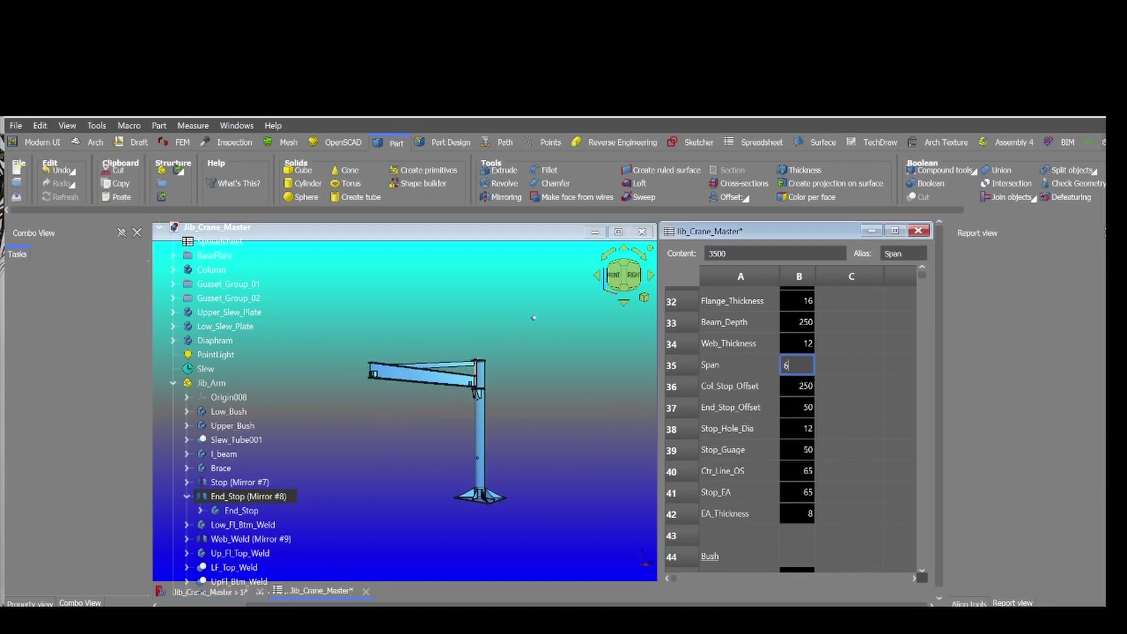
pyautogui.write('6000')
pyautogui.click(805, 388)
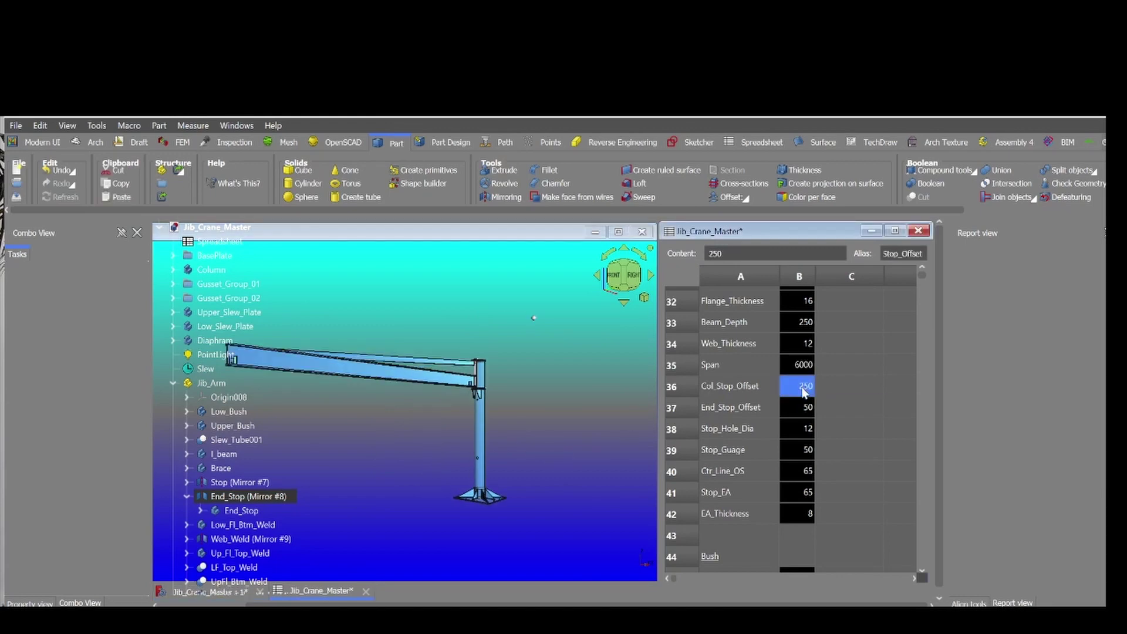
pyautogui.moveTo(804, 392); pyautogui.dragTo(803, 378)
pyautogui.scroll(2, 798, 359)
pyautogui.scroll(2, 767, 326)
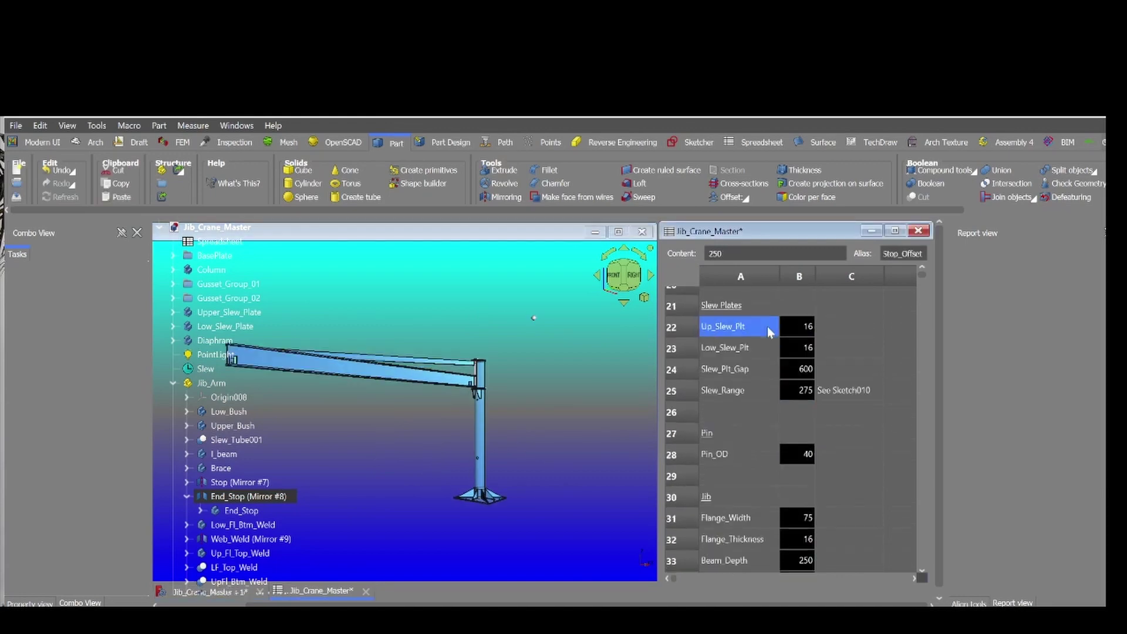
pyautogui.scroll(-7, 787, 440)
pyautogui.moveTo(804, 509); pyautogui.dragTo(808, 535)
# Step: Set Tube_Length to 875 and pan the view along the jib to the end stop
pyautogui.write('875')
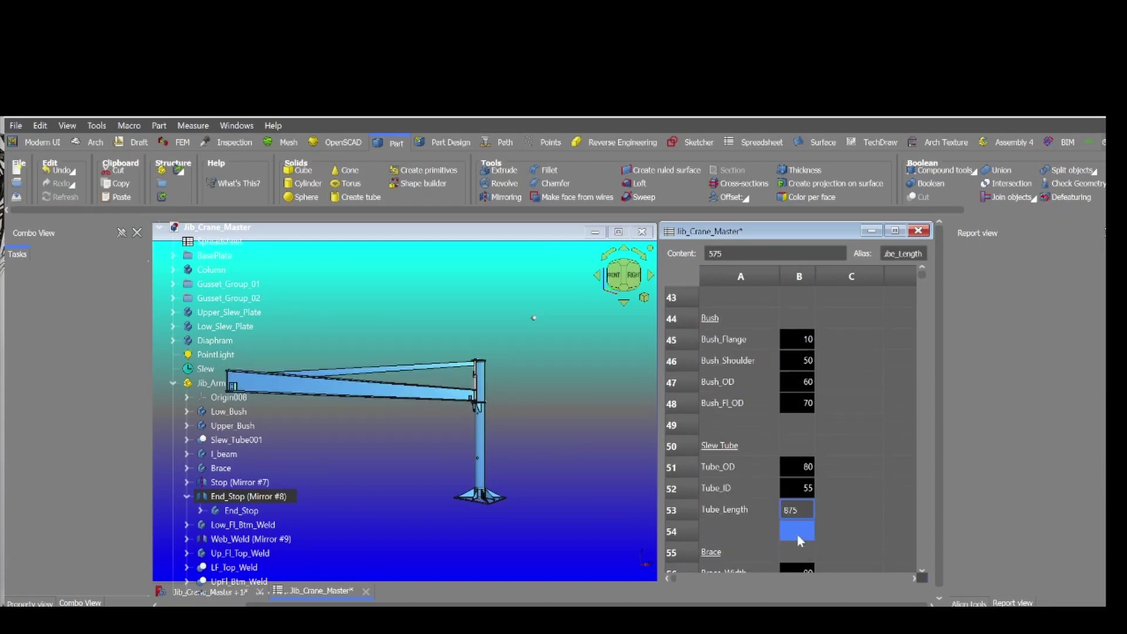
pyautogui.press('Return')
pyautogui.scroll(3, 477, 364)
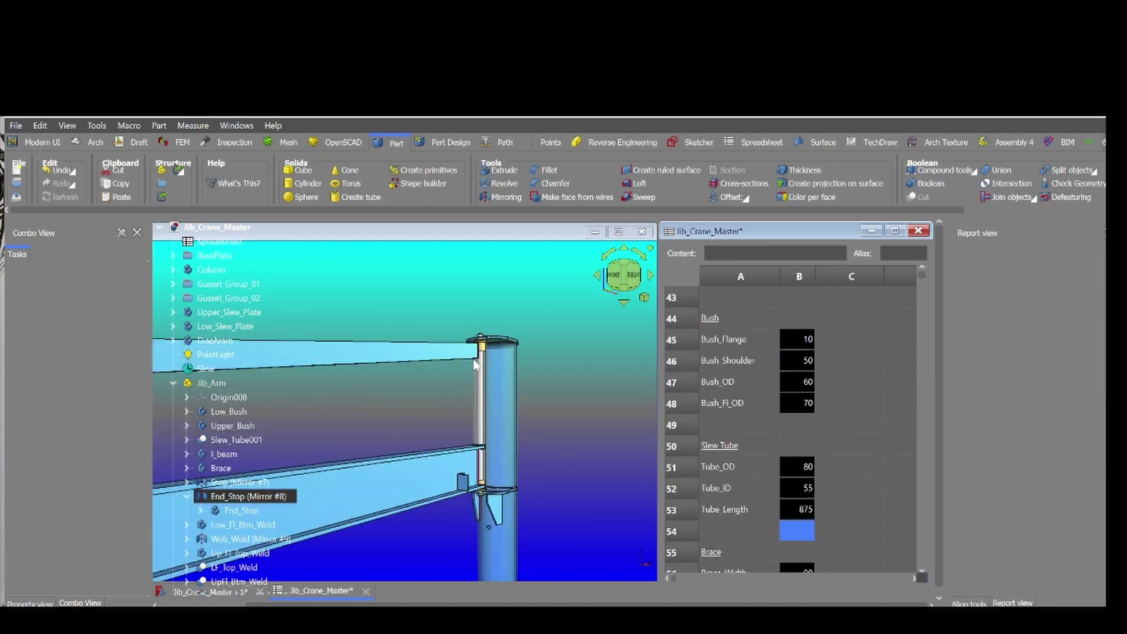
pyautogui.scroll(-3, 558, 406)
pyautogui.scroll(-3, 792, 411)
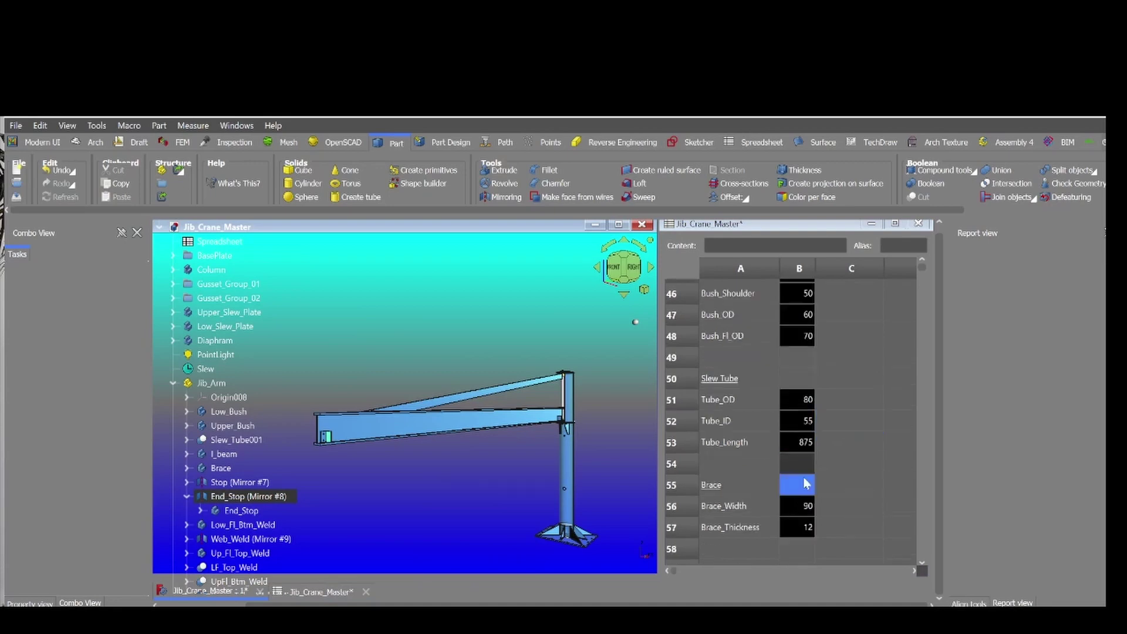
pyautogui.scroll(2, 771, 376)
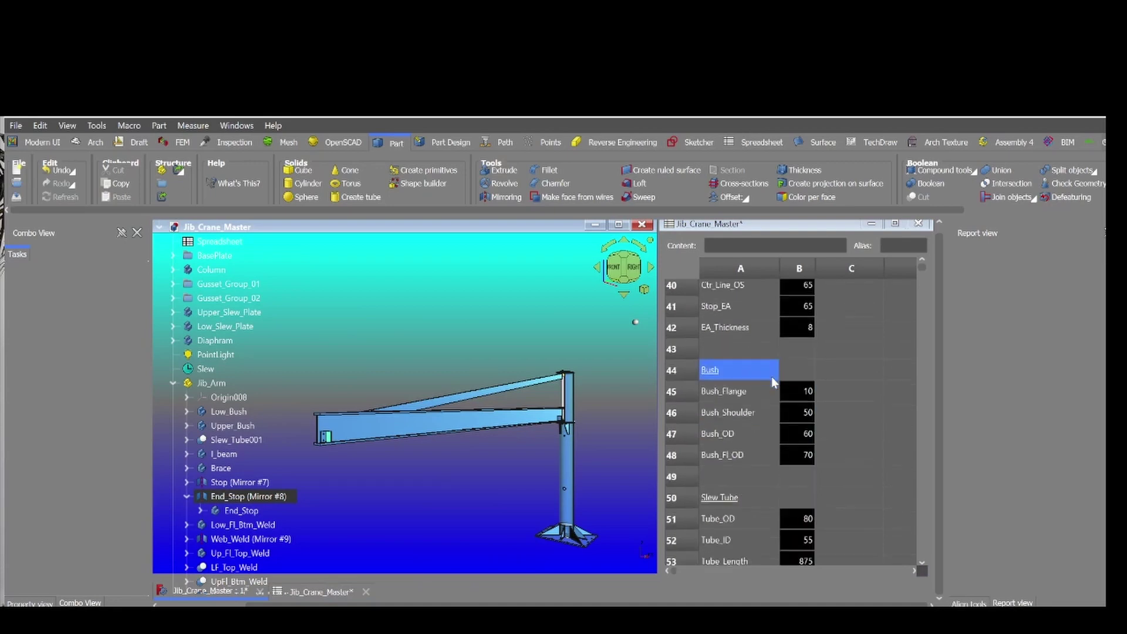
pyautogui.scroll(2, 771, 375)
pyautogui.scroll(1, 738, 323)
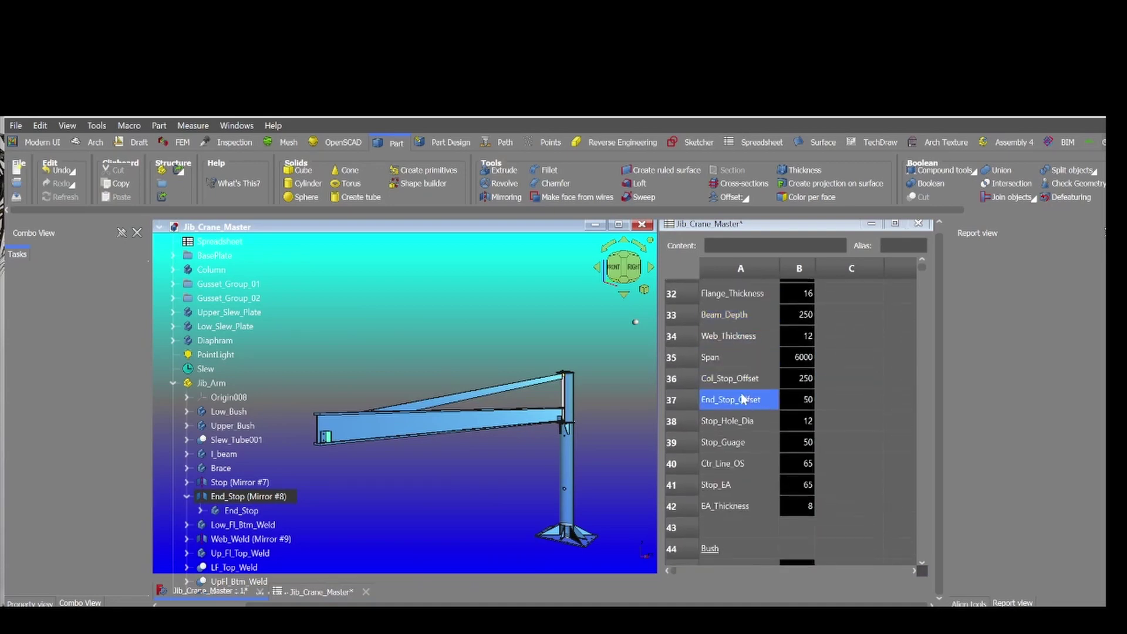
pyautogui.scroll(2, 567, 483)
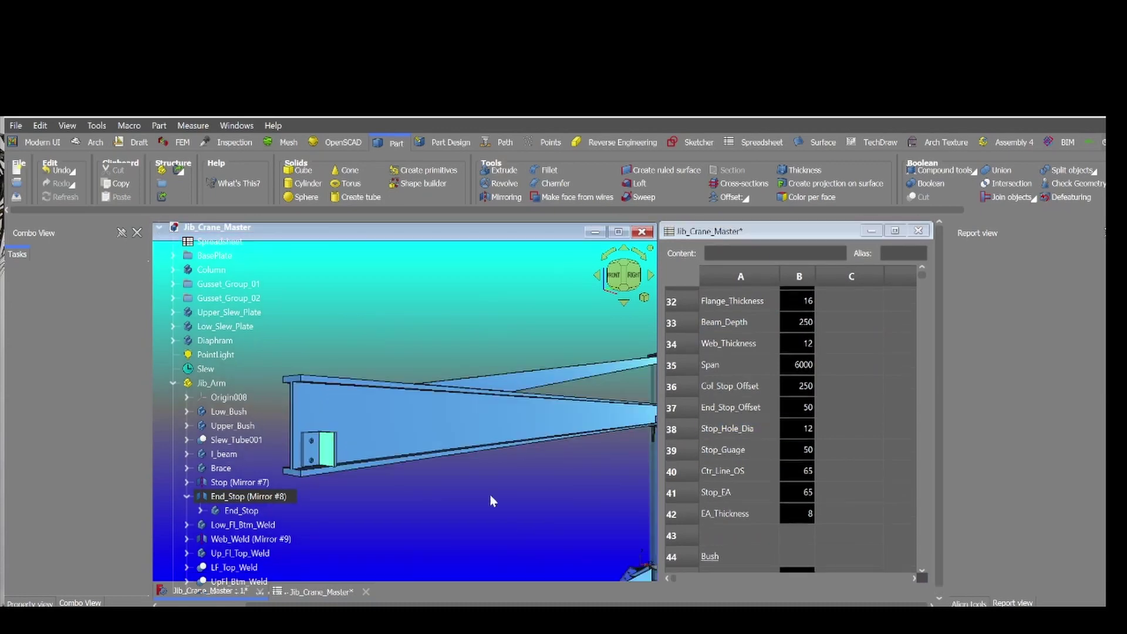
pyautogui.scroll(2, 489, 495)
pyautogui.moveTo(363, 486)
pyautogui.mouseDown(button='middle')
pyautogui.moveTo(384, 485)
pyautogui.moveTo(280, 481)
pyautogui.mouseUp(button='middle')
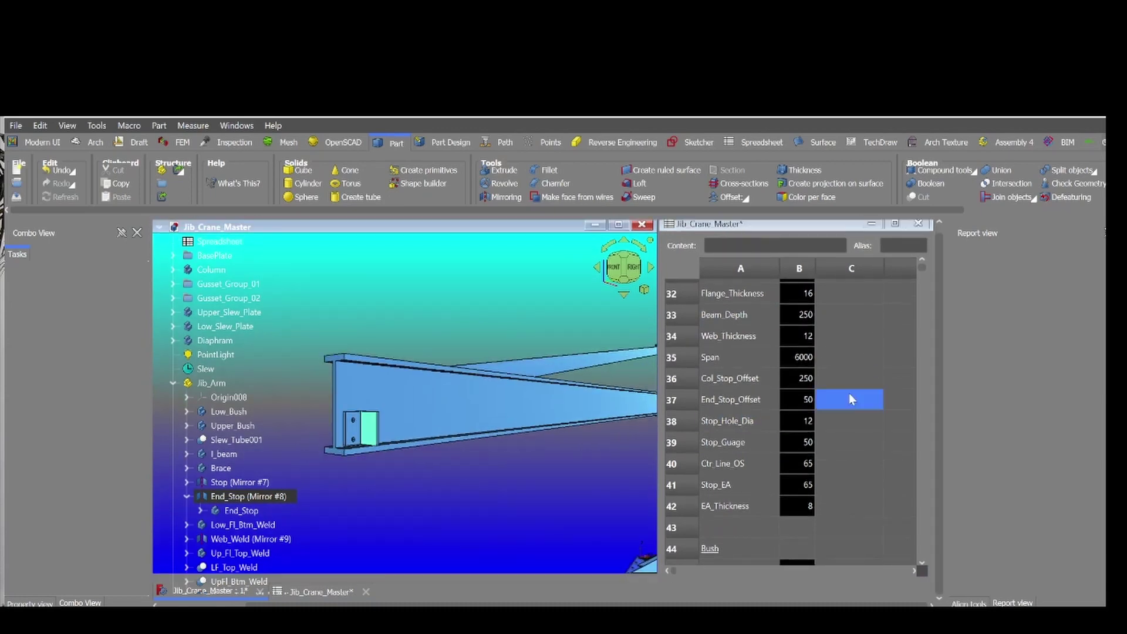
# Step: Try a Stop_Hole_Dia of 8, then restore it to 12
pyautogui.click(784, 427)
pyautogui.write('8')
pyautogui.press('Return')
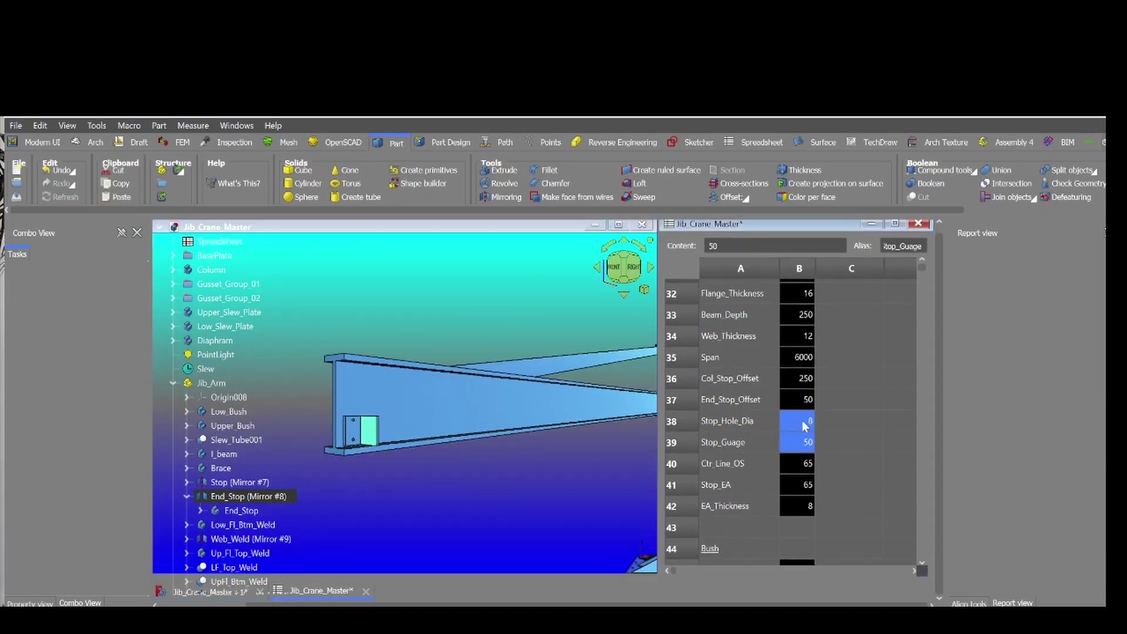
pyautogui.click(803, 422)
pyautogui.write('12')
pyautogui.press('Return')
pyautogui.keyDown('shift'); pyautogui.click(788, 470); pyautogui.keyUp('shift')
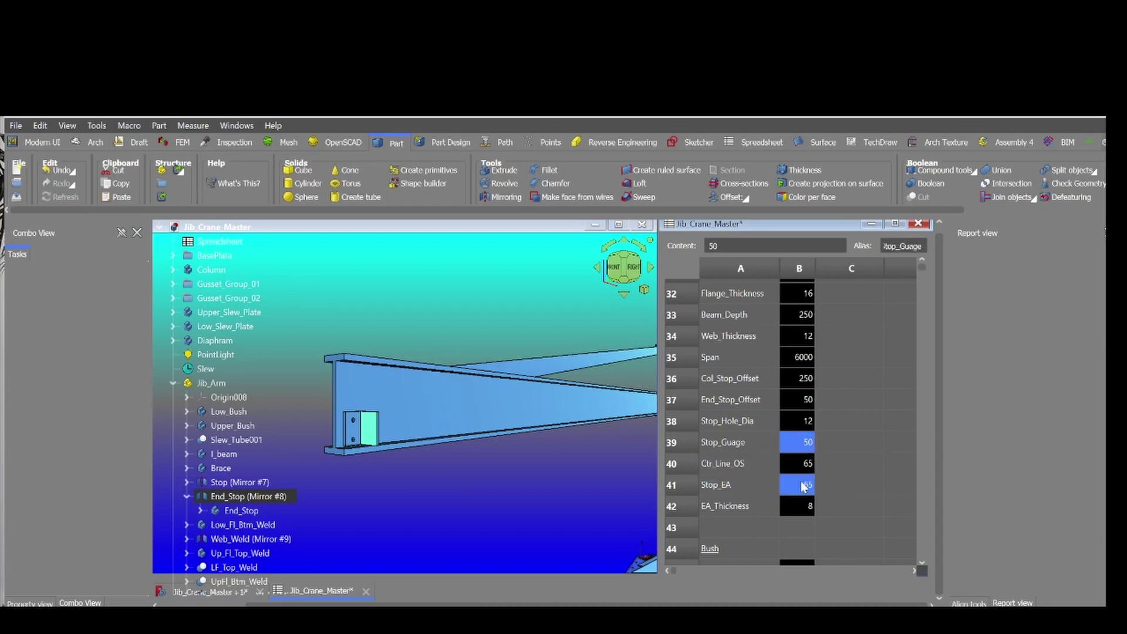
# Step: Set Ctr_Line_OS to 60 and Stop_EA to 50
pyautogui.click(805, 469)
pyautogui.write('60')
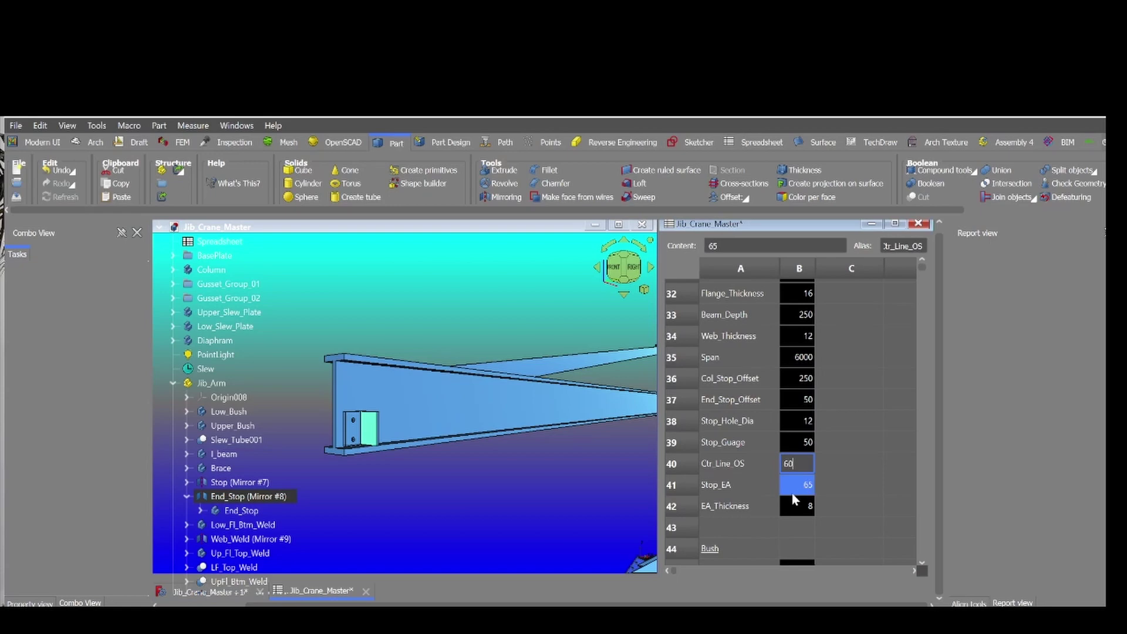
pyautogui.moveTo(794, 499); pyautogui.dragTo(796, 510)
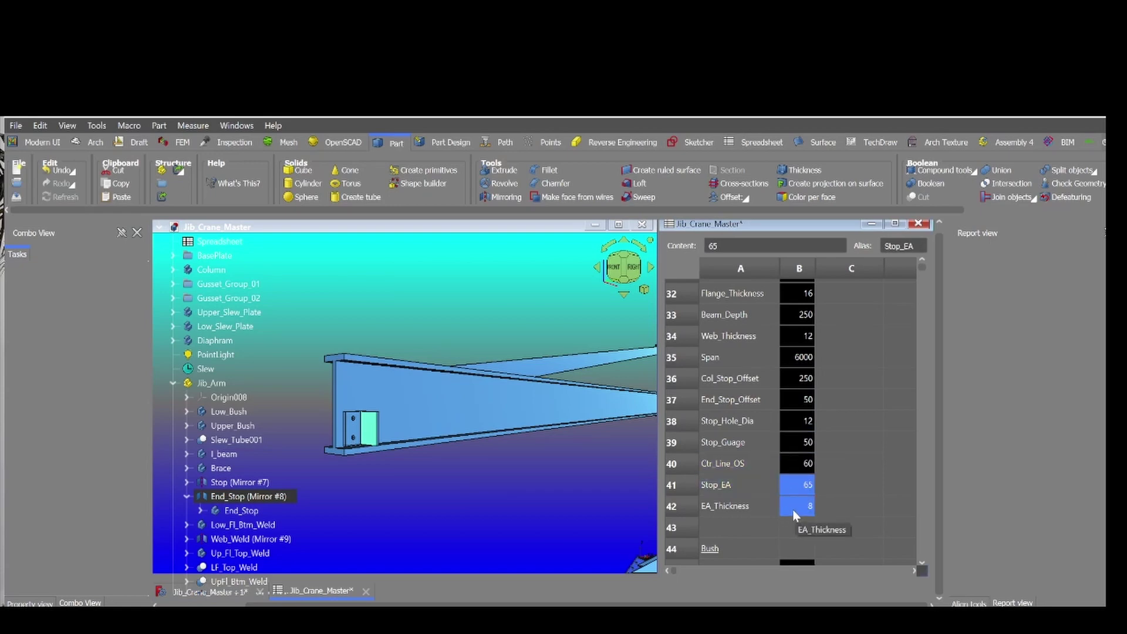
pyautogui.click(800, 491)
pyautogui.write('50')
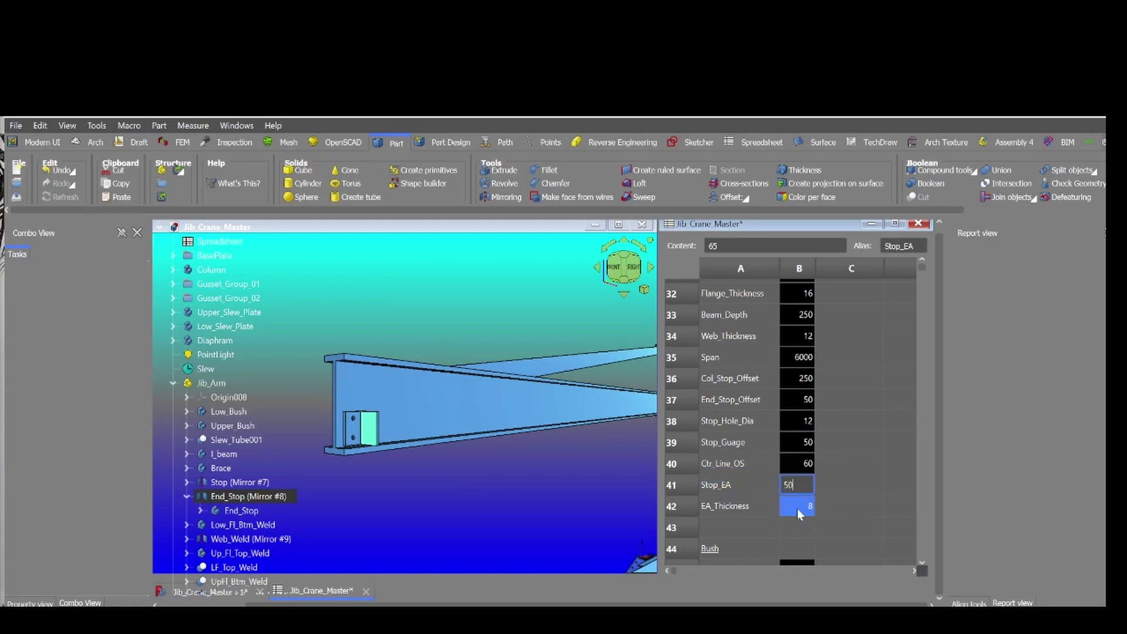
pyautogui.click(797, 508)
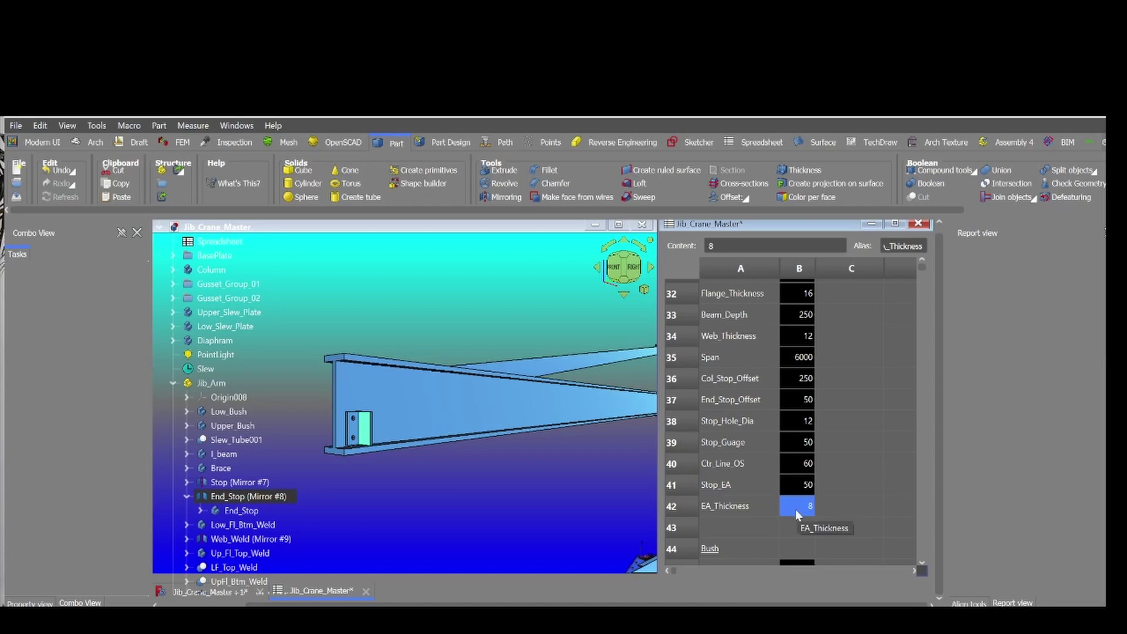
# Step: Change EA_Thickness to 6, making the end-stop plate thinner
pyautogui.write('5')
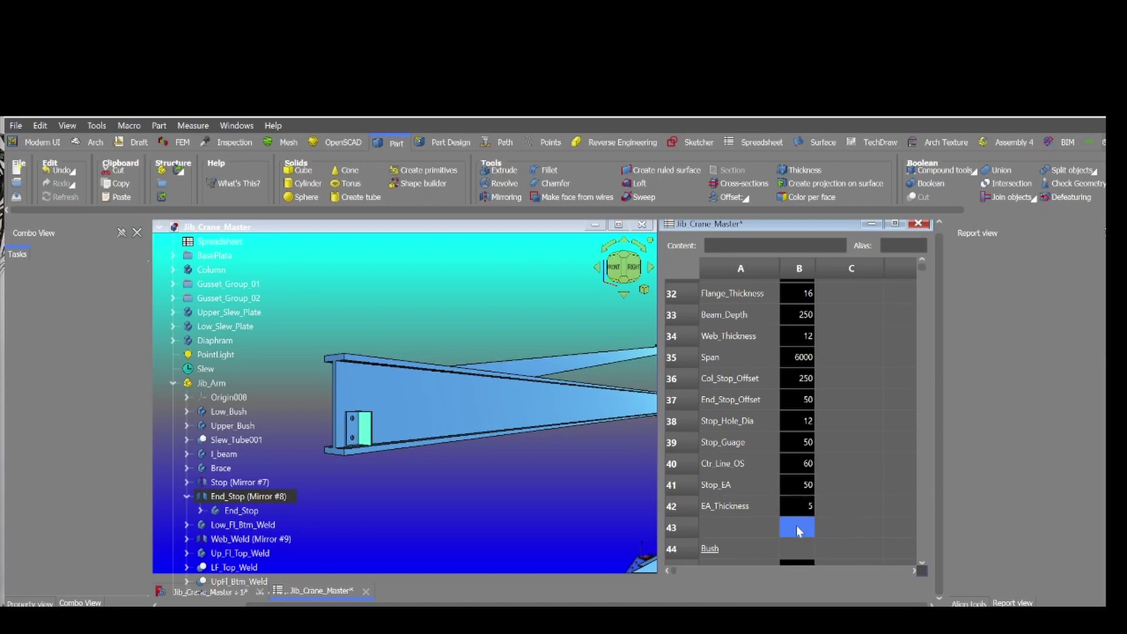
pyautogui.click(517, 439)
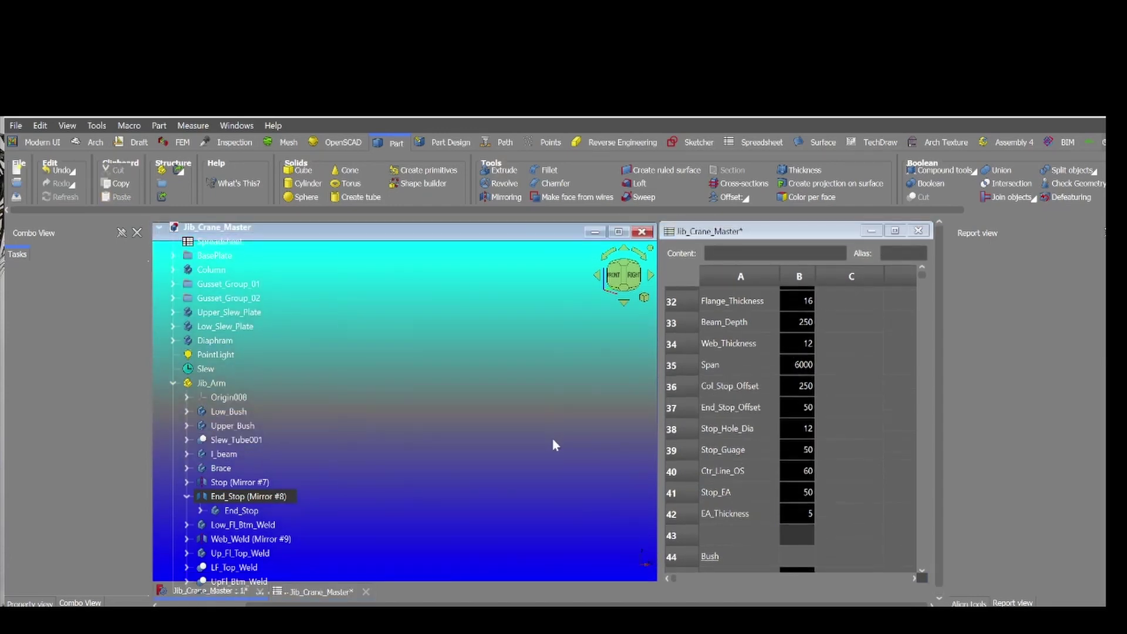
pyautogui.click(796, 513)
pyautogui.write('10')
pyautogui.press('Return')
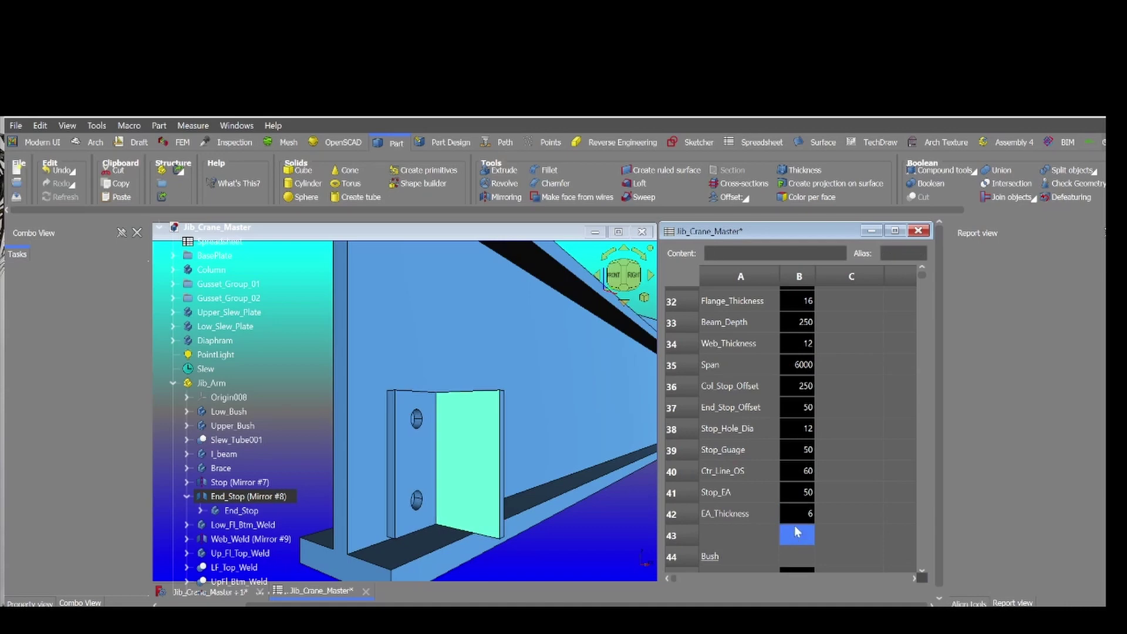
# Step: Pan and orbit the model to see the arm-column junction and slew tube
pyautogui.scroll(-2, 795, 523)
pyautogui.click(736, 508)
pyautogui.scroll(-2, 735, 515)
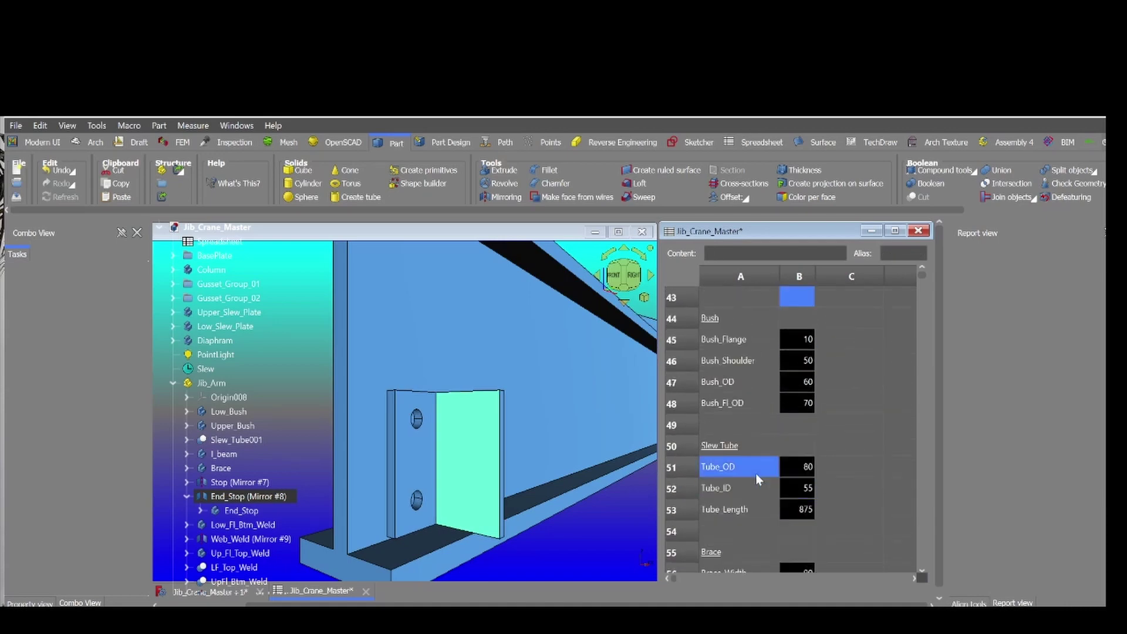
pyautogui.scroll(-5, 610, 475)
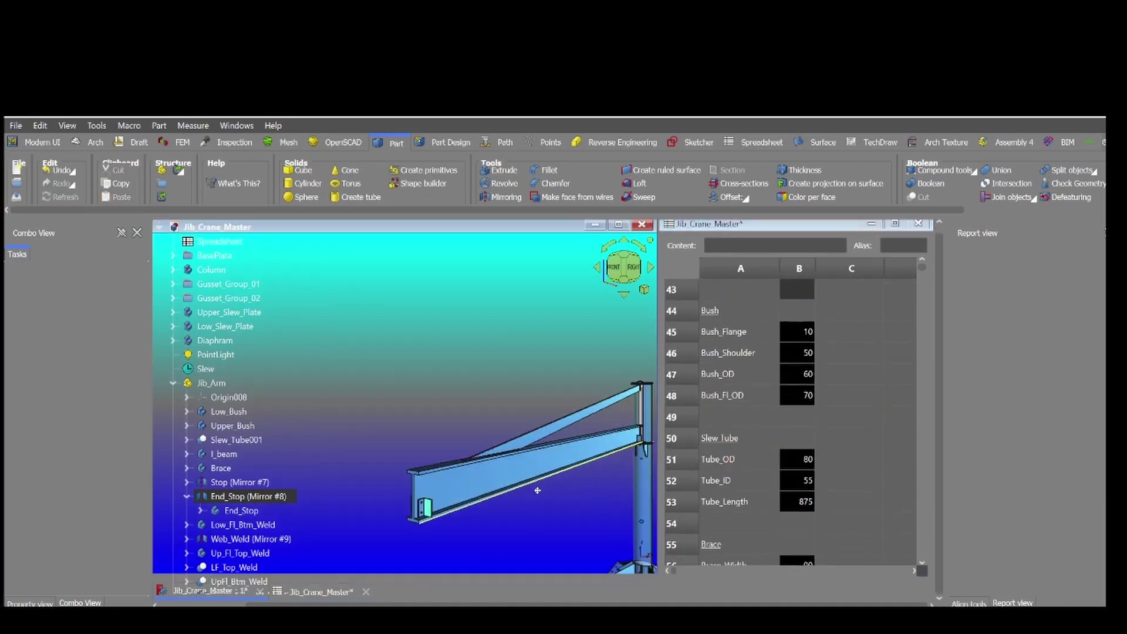
pyautogui.moveTo(536, 485); pyautogui.dragTo(586, 491, button='middle')
pyautogui.scroll(5, 572, 419)
pyautogui.scroll(-3, 573, 419)
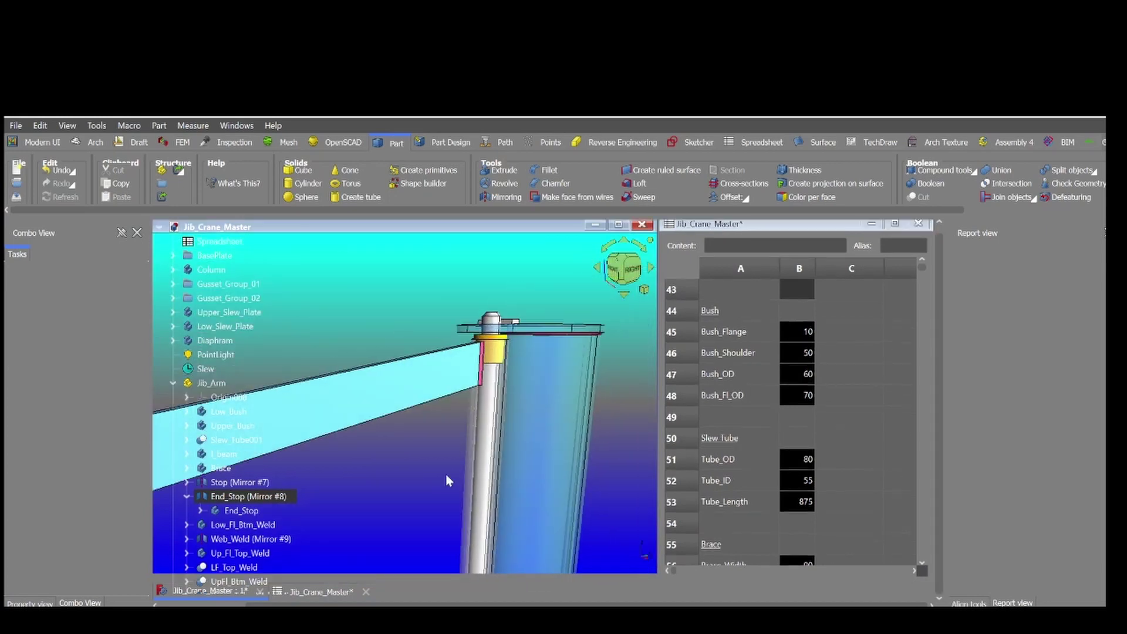
pyautogui.moveTo(446, 474); pyautogui.dragTo(523, 338, button='middle')
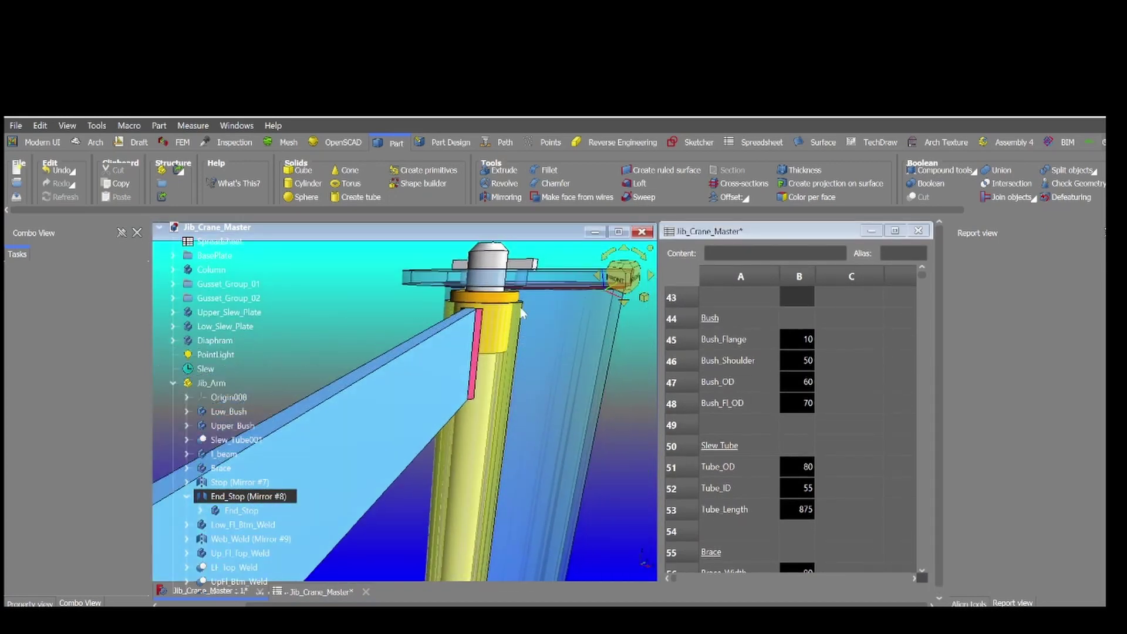
# Step: Set Tube_OD to 90, keeping Tube_ID at 55 after trying 50
pyautogui.click(790, 473)
pyautogui.write('90')
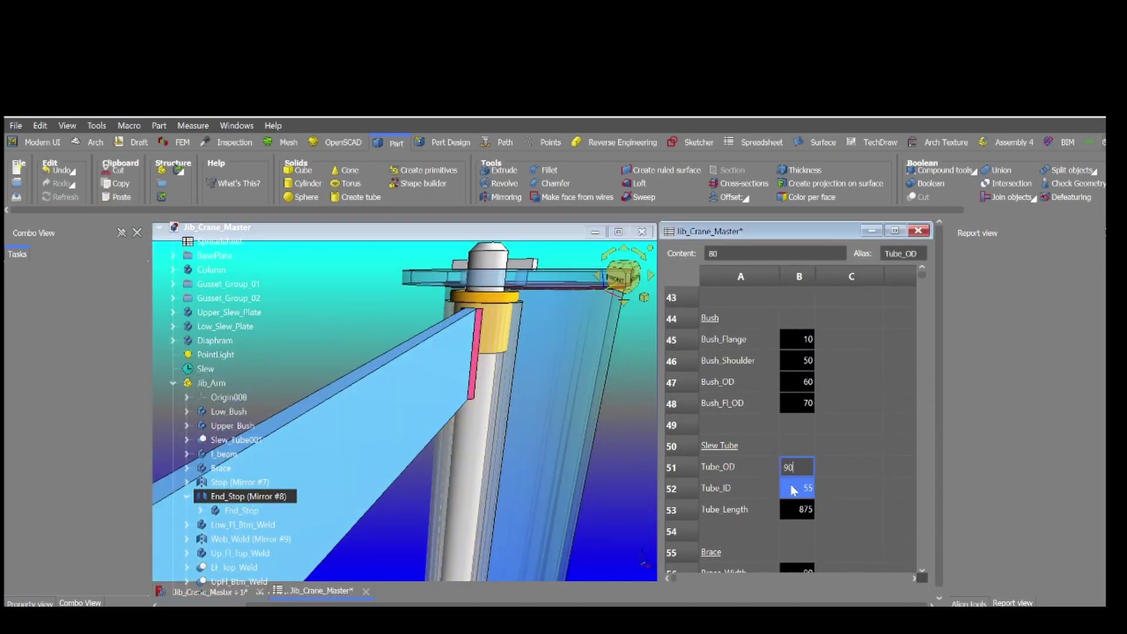
pyautogui.press('Return')
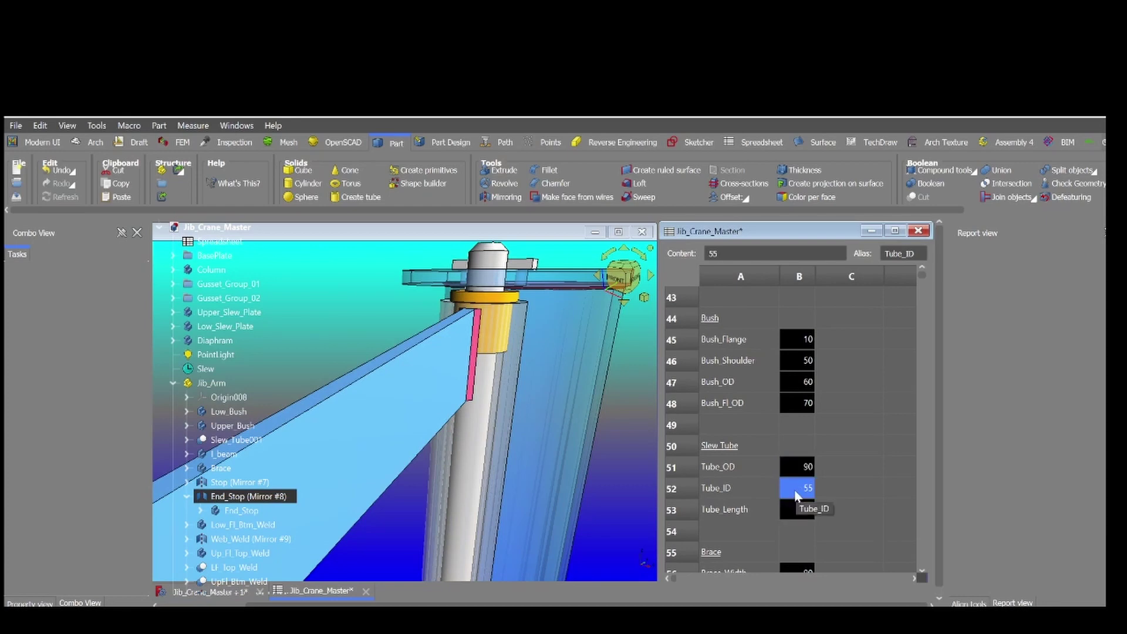
pyautogui.write('50')
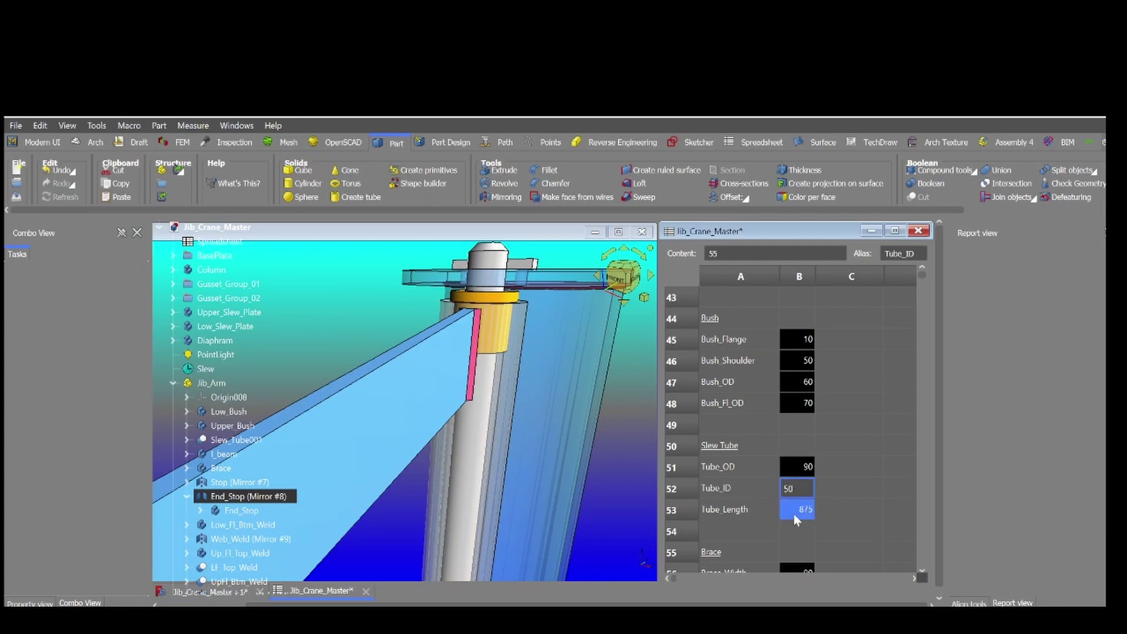
pyautogui.click(803, 489)
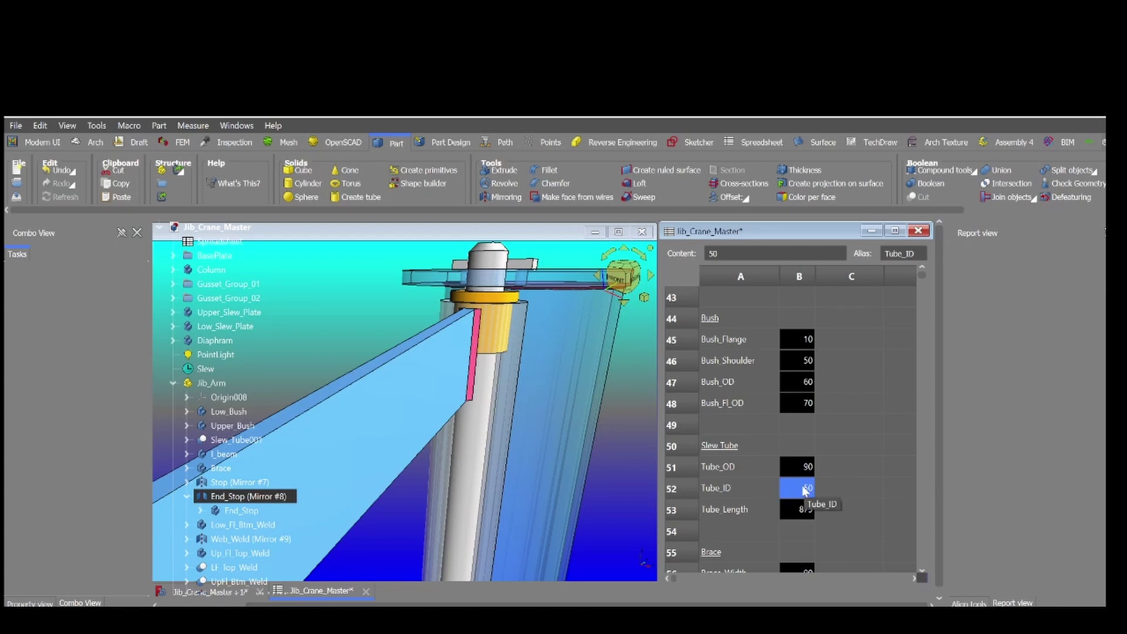
pyautogui.write('55')
pyautogui.click(798, 516)
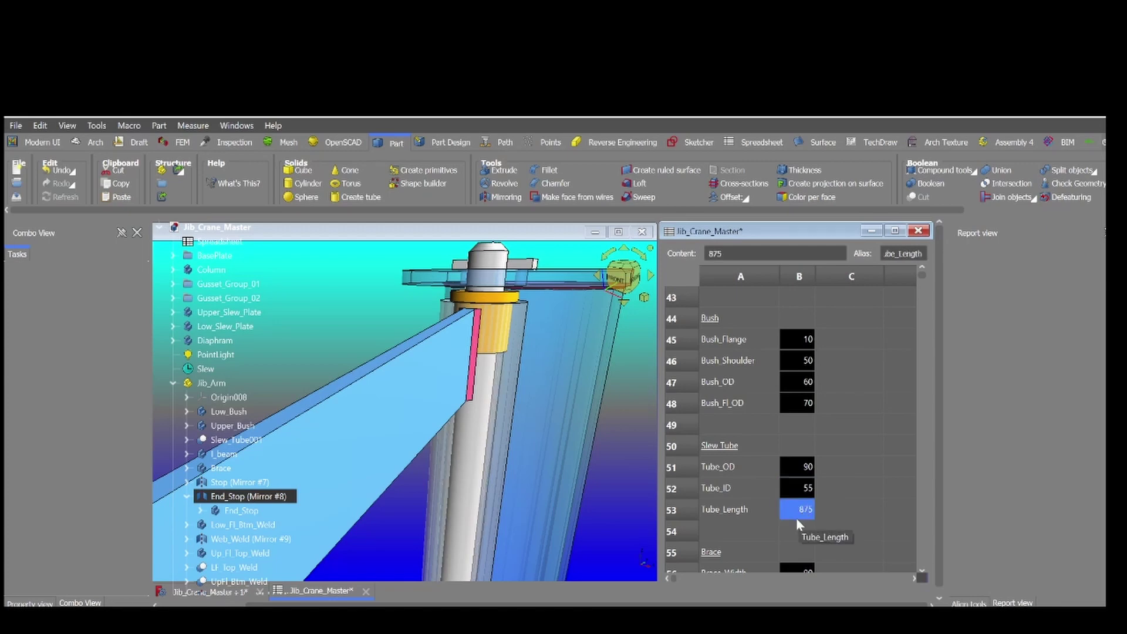
# Step: Set Brace_Width to 75 and Brace_Thickness to 16 after trying 8
pyautogui.scroll(-2, 797, 515)
pyautogui.click(784, 463)
pyautogui.write('75')
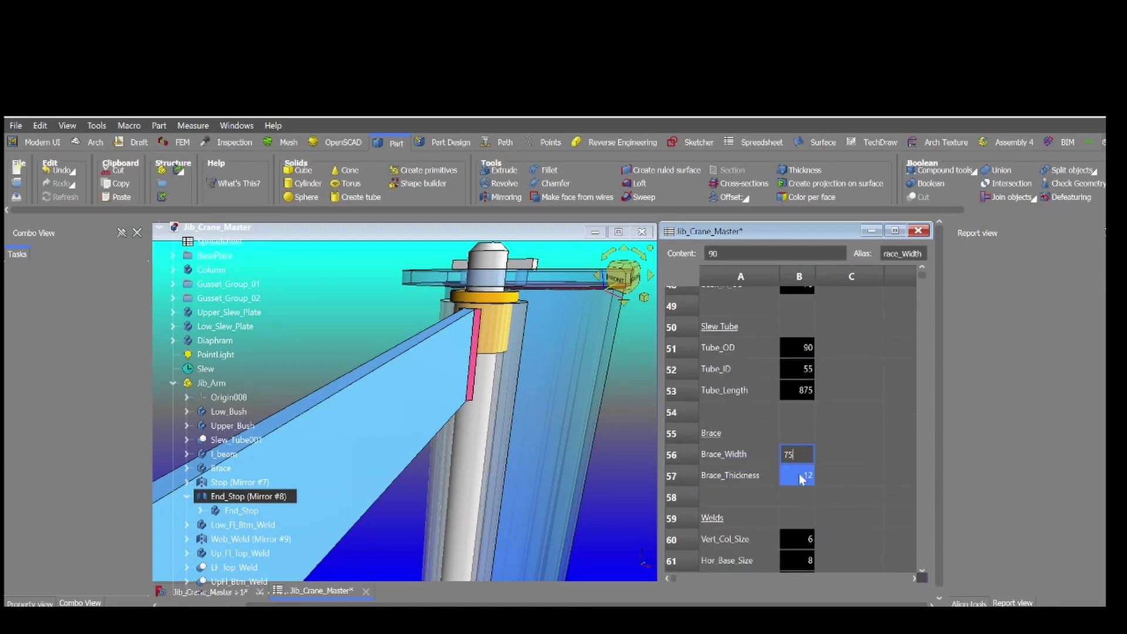
pyautogui.click(802, 479)
pyautogui.write('8')
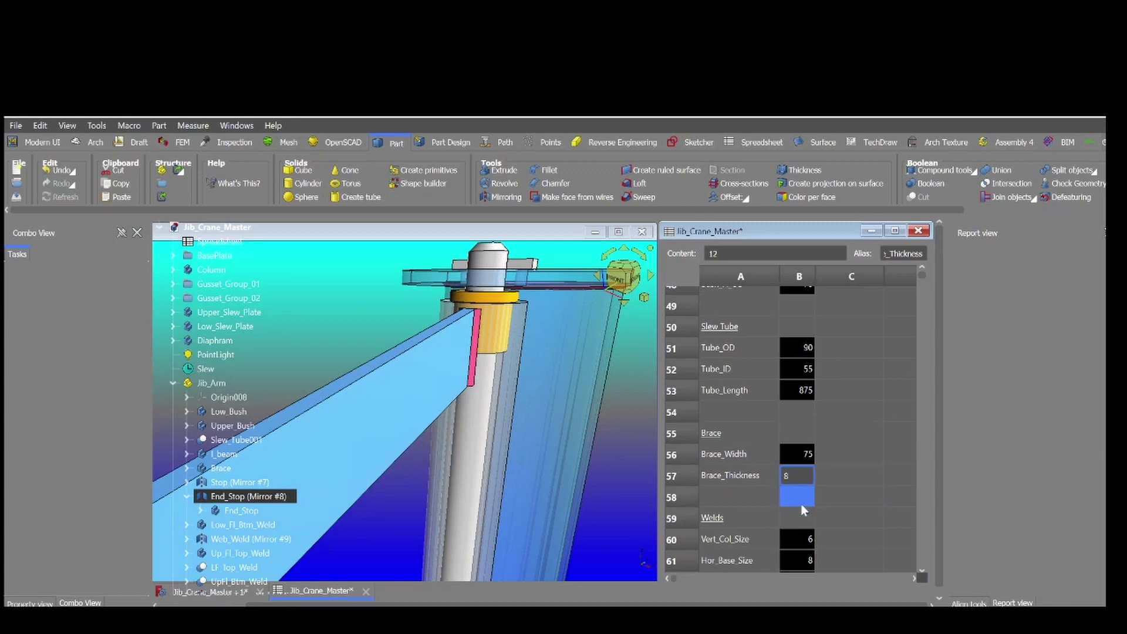
pyautogui.press('Return')
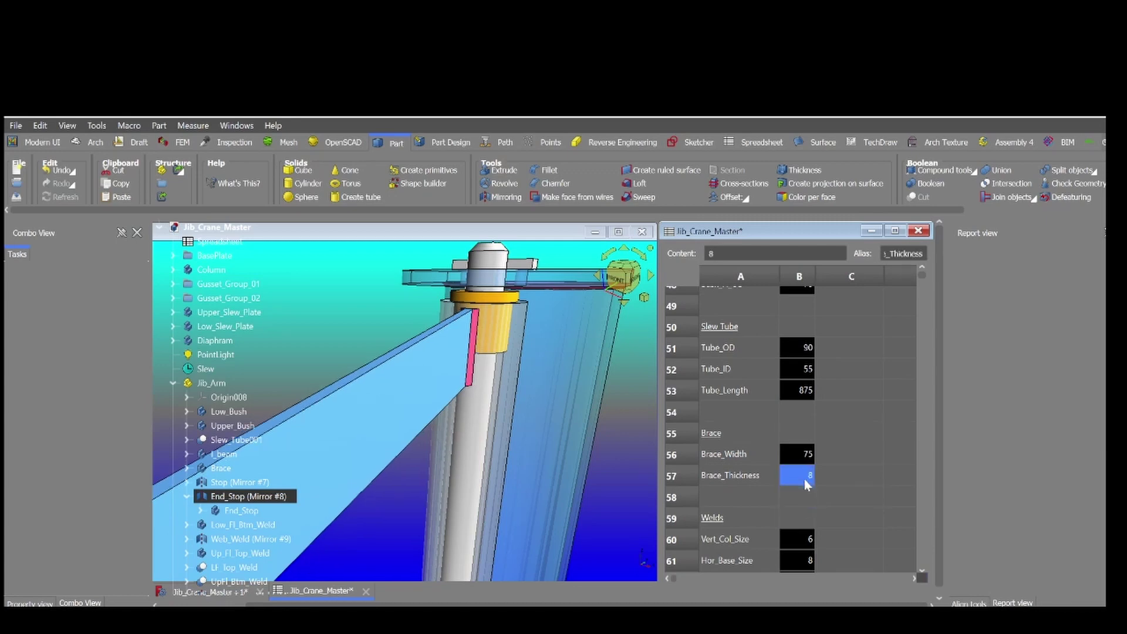
pyautogui.write('16')
pyautogui.press('Return')
# Step: Set Vert_Col_Size to 8 and Hor_Base_Size to 6 in the Welds section
pyautogui.scroll(-3, 798, 503)
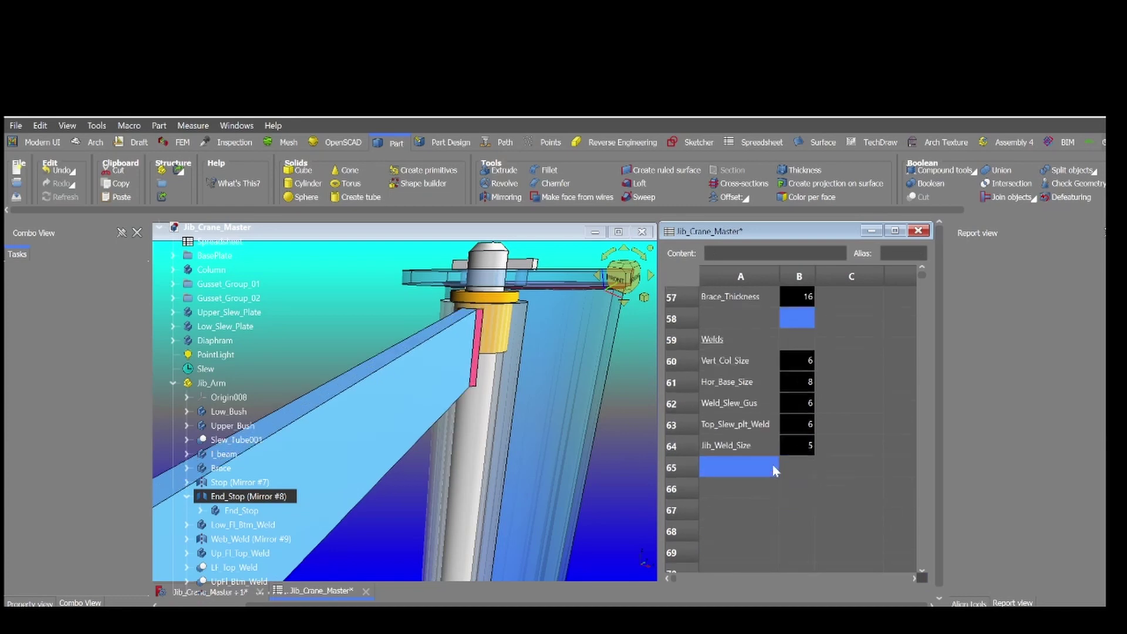
pyautogui.click(600, 417)
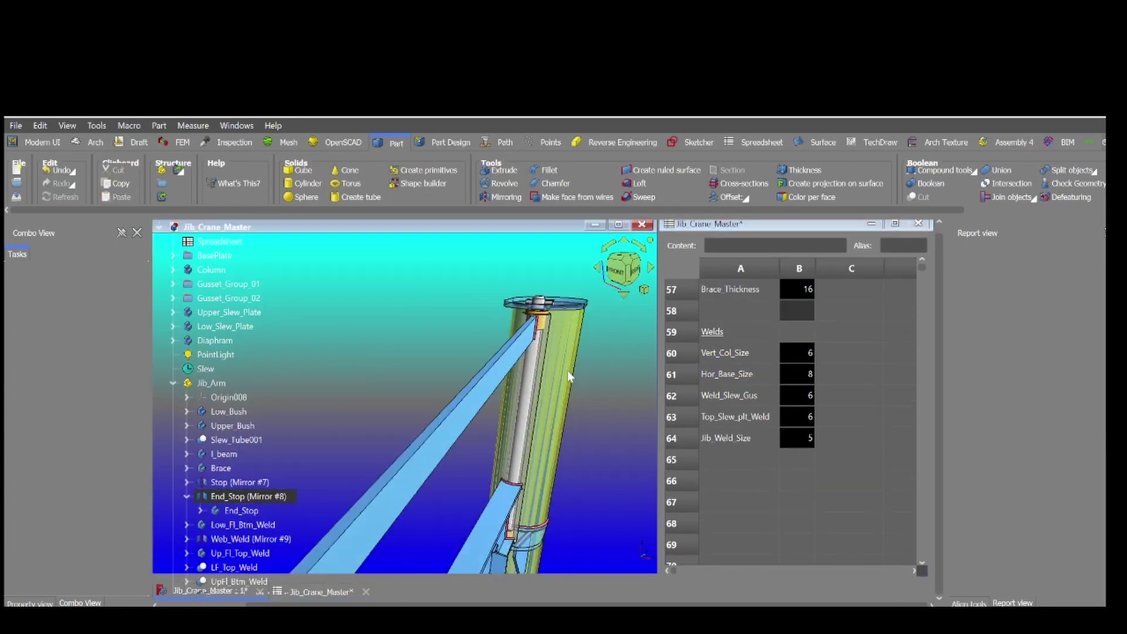
pyautogui.scroll(3, 520, 357)
pyautogui.scroll(-5, 519, 352)
pyautogui.scroll(3, 505, 411)
pyautogui.scroll(3, 470, 499)
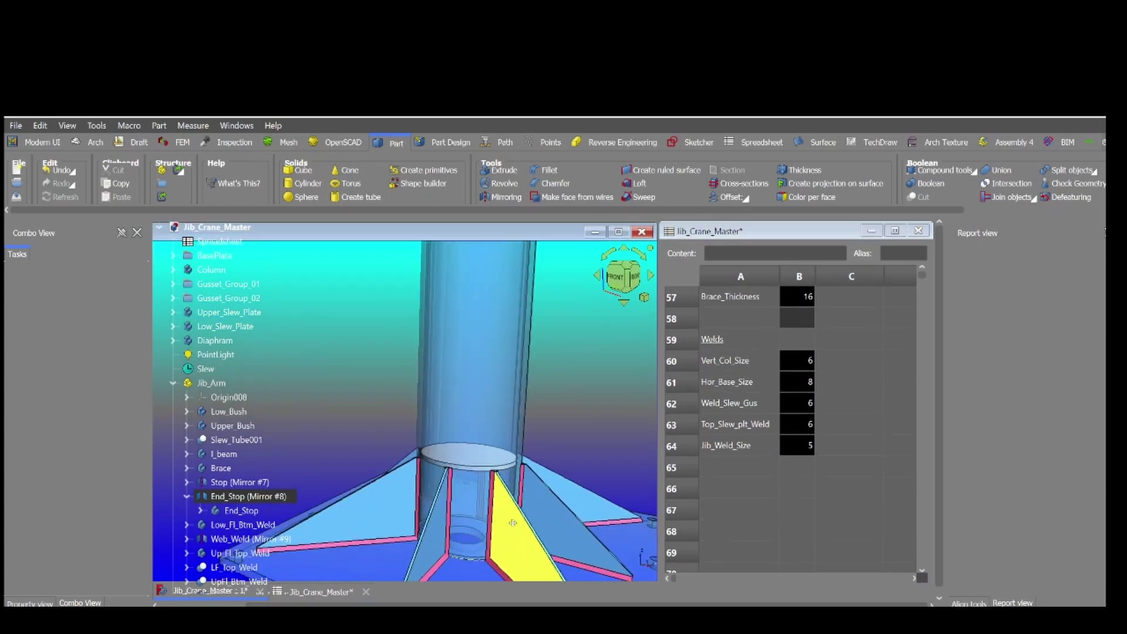
pyautogui.click(754, 389)
pyautogui.click(801, 368)
pyautogui.write('8')
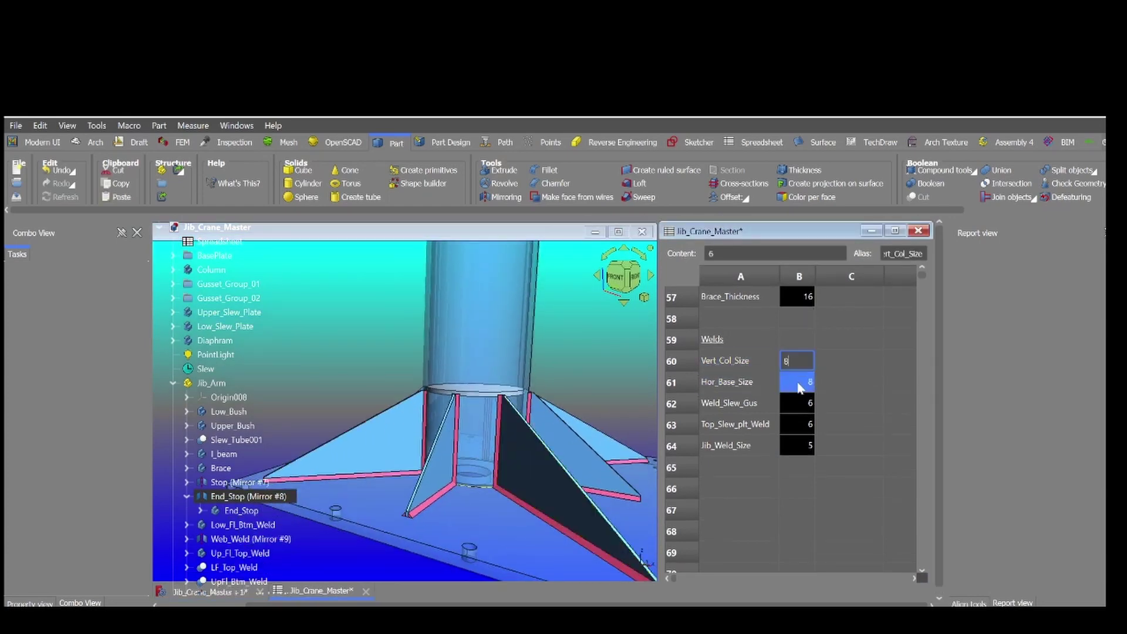
pyautogui.moveTo(800, 387); pyautogui.dragTo(801, 401)
pyautogui.write('6')
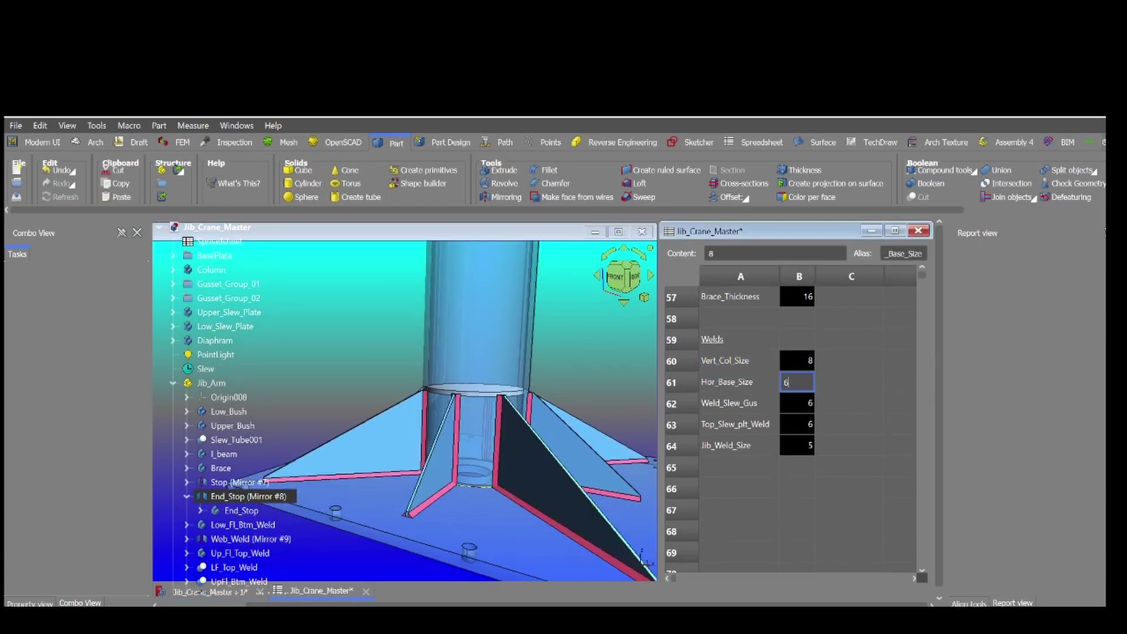
pyautogui.press('Return')
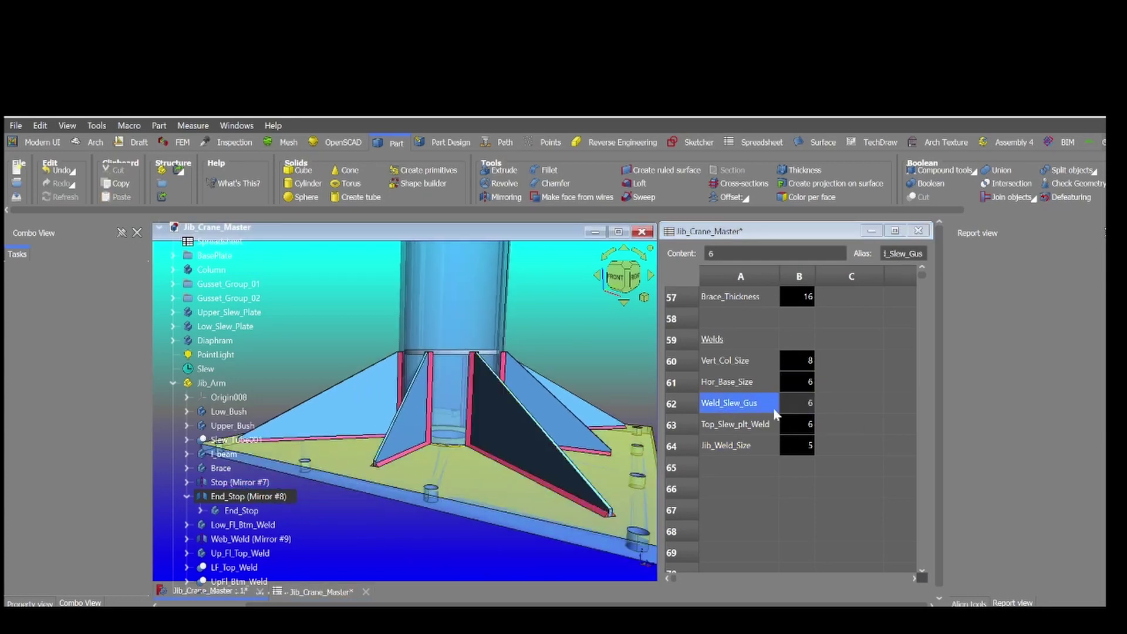
# Step: Enter 8 for Weld_Slew_Gus
pyautogui.scroll(-3, 487, 369)
pyautogui.scroll(5, 485, 286)
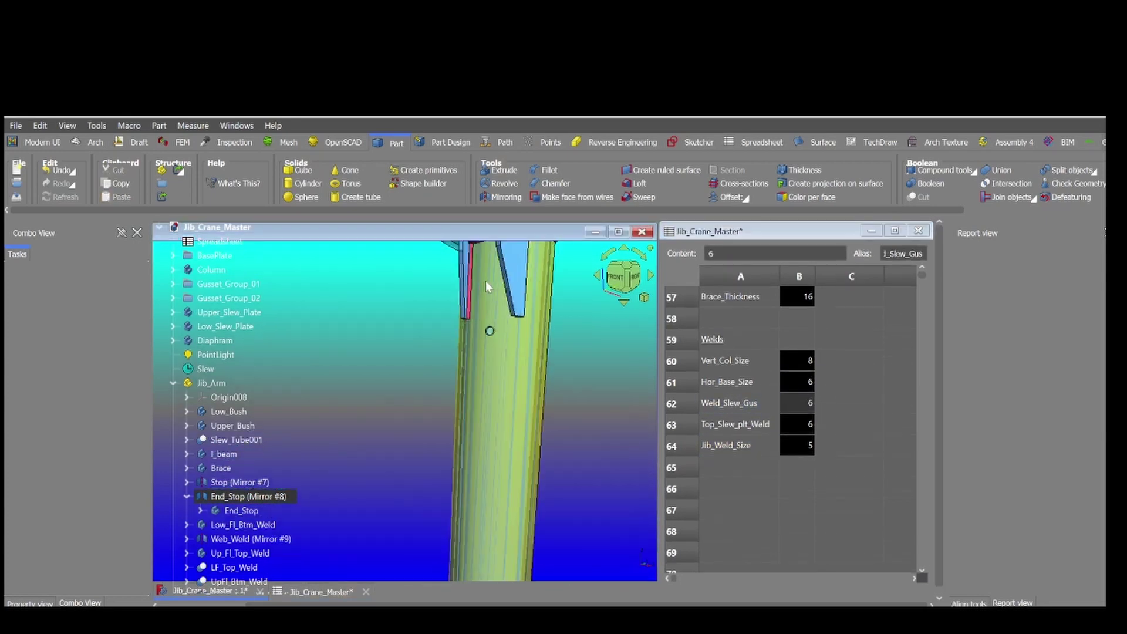
pyautogui.scroll(3, 486, 282)
pyautogui.click(790, 402)
pyautogui.write('8')
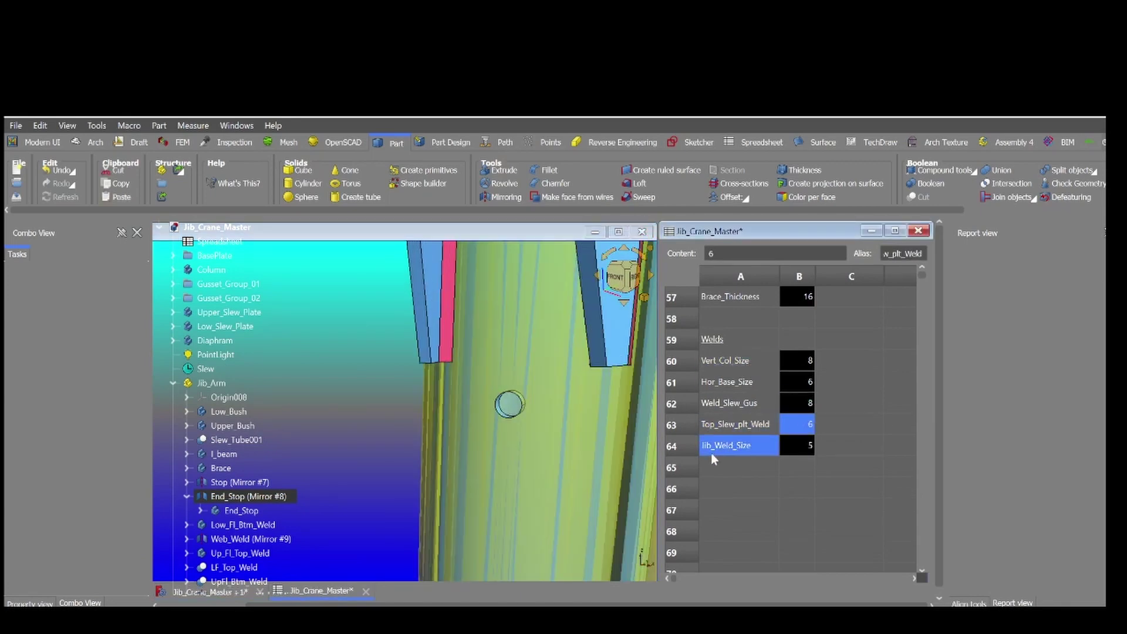
# Step: Try a Top_Slew_plt_Weld of 8, then set it back to 6
pyautogui.scroll(-2, 575, 403)
pyautogui.scroll(-3, 575, 404)
pyautogui.scroll(5, 520, 291)
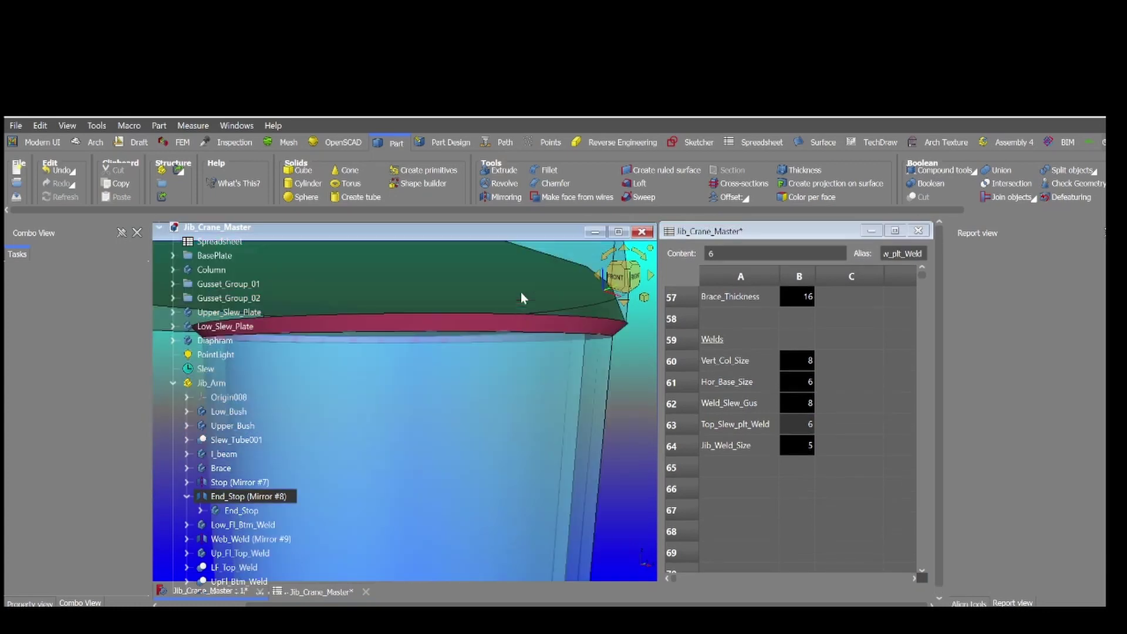
pyautogui.click(804, 426)
pyautogui.write('8')
pyautogui.press('Return')
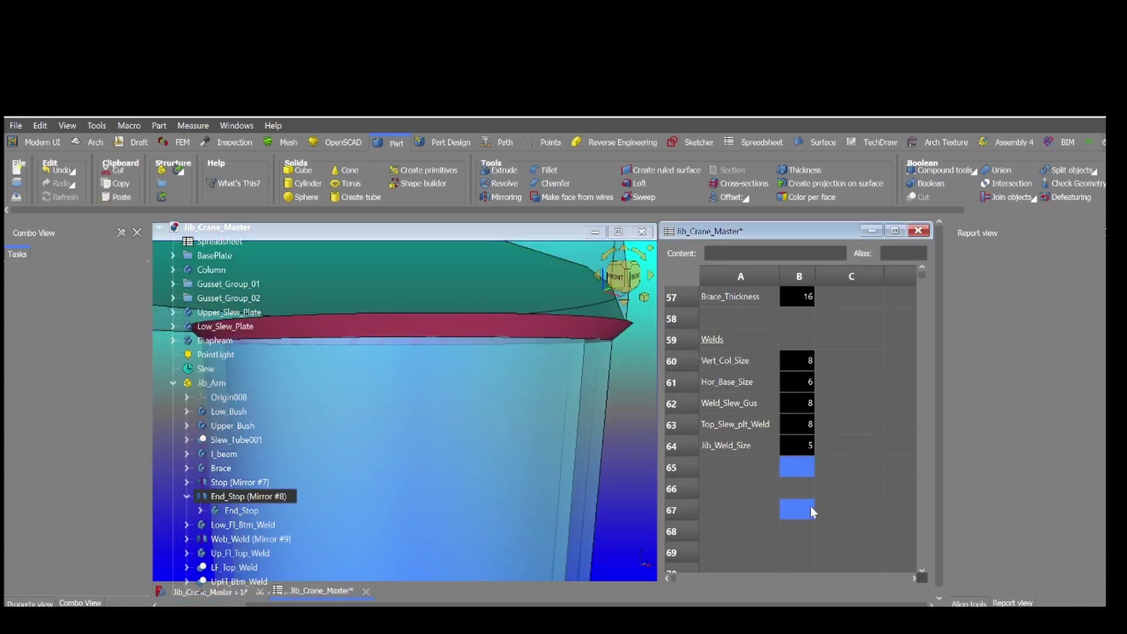
pyautogui.write('6')
pyautogui.press('Return')
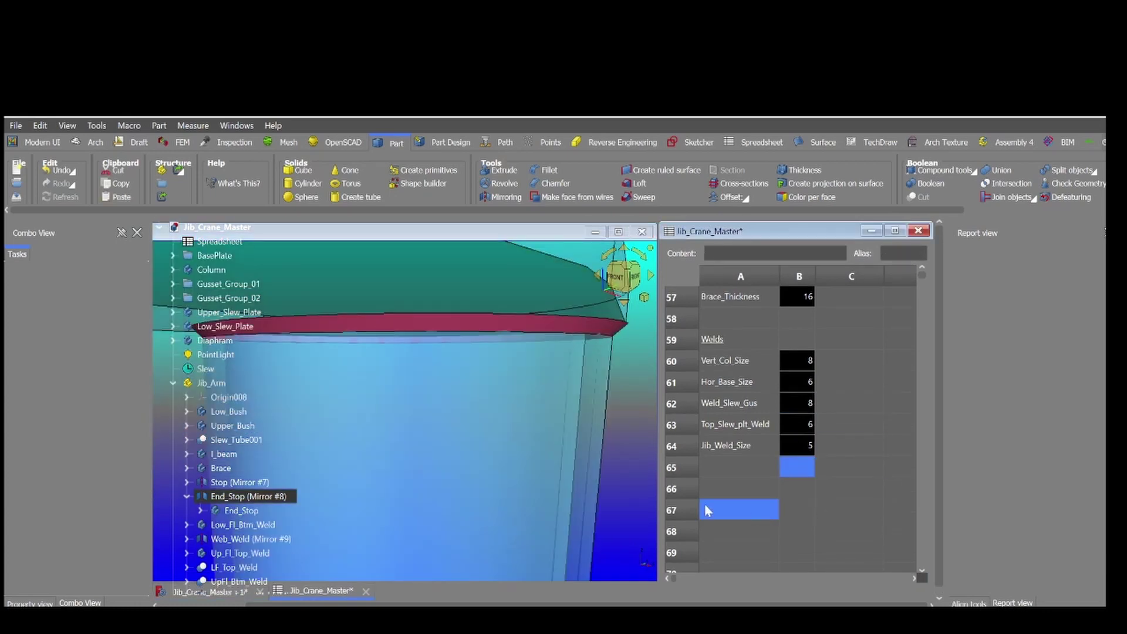
pyautogui.scroll(-3, 505, 367)
# Step: Set Jib_Weld_Size in B64 to 6, then start typing 'No Errors!' in A66
pyautogui.scroll(-3, 504, 367)
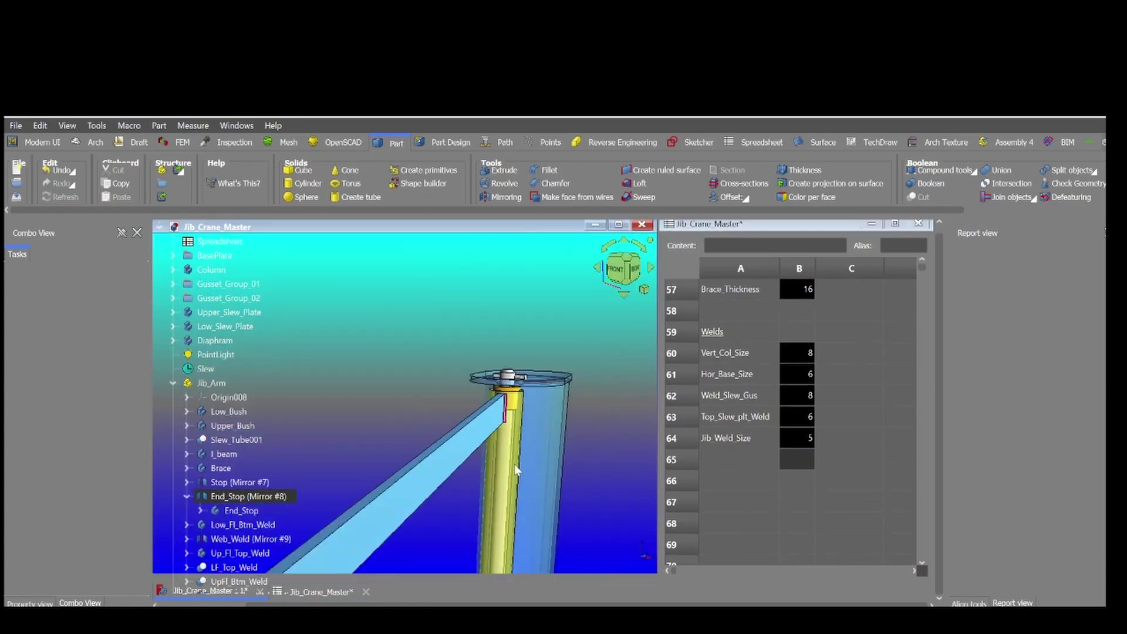
pyautogui.scroll(5, 528, 505)
pyautogui.click(795, 455)
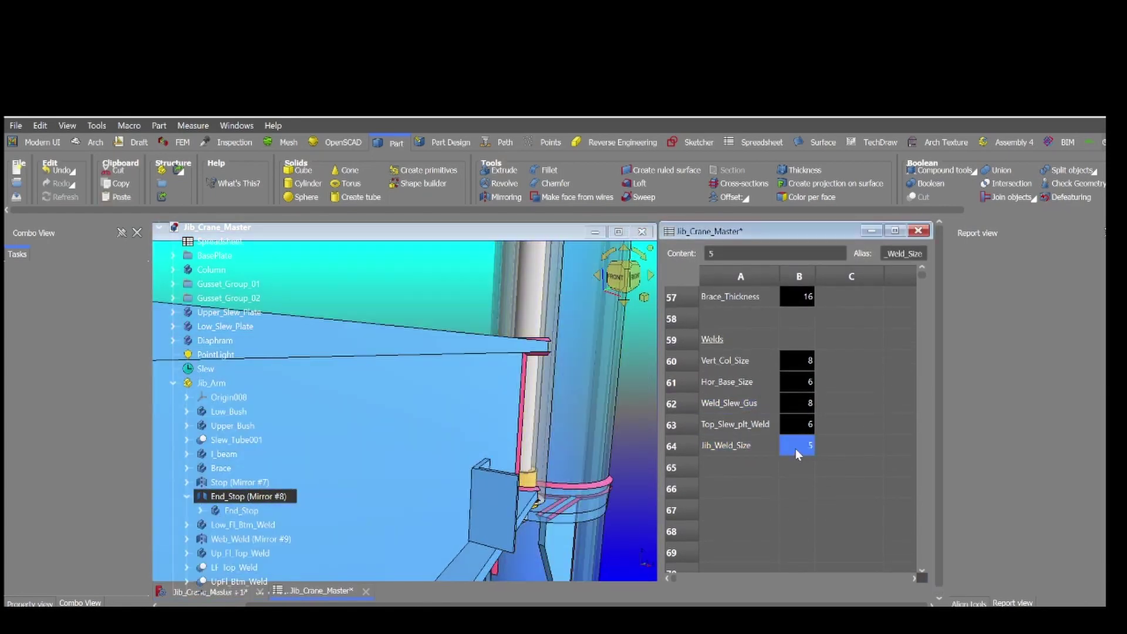
pyautogui.write('8')
pyautogui.press('Return')
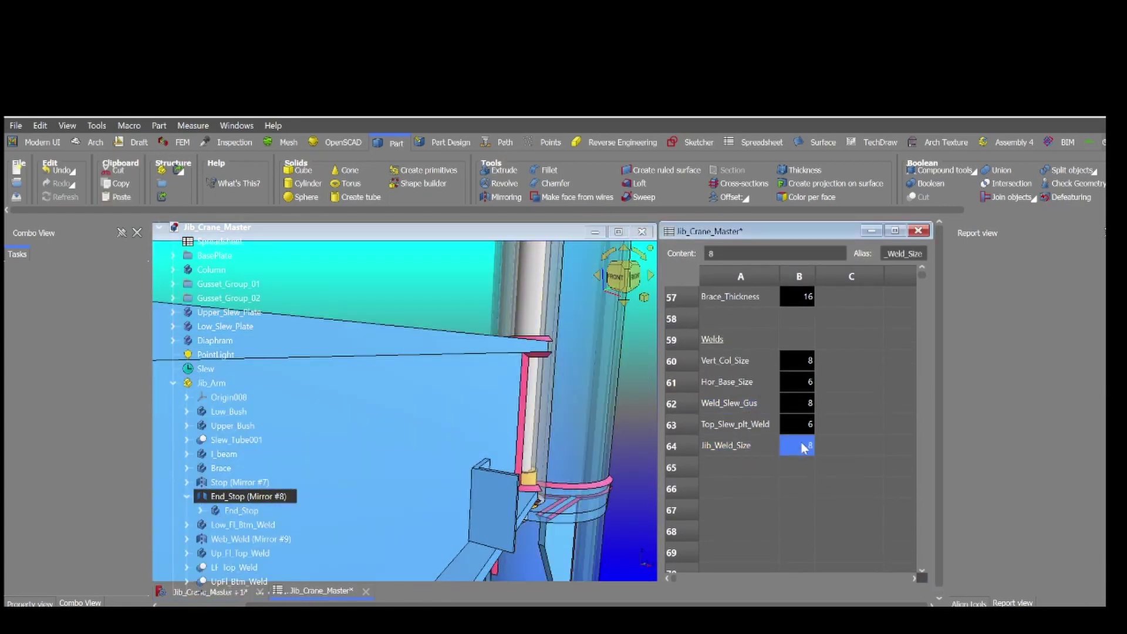
pyautogui.write('6')
pyautogui.click(748, 494)
pyautogui.write('N')
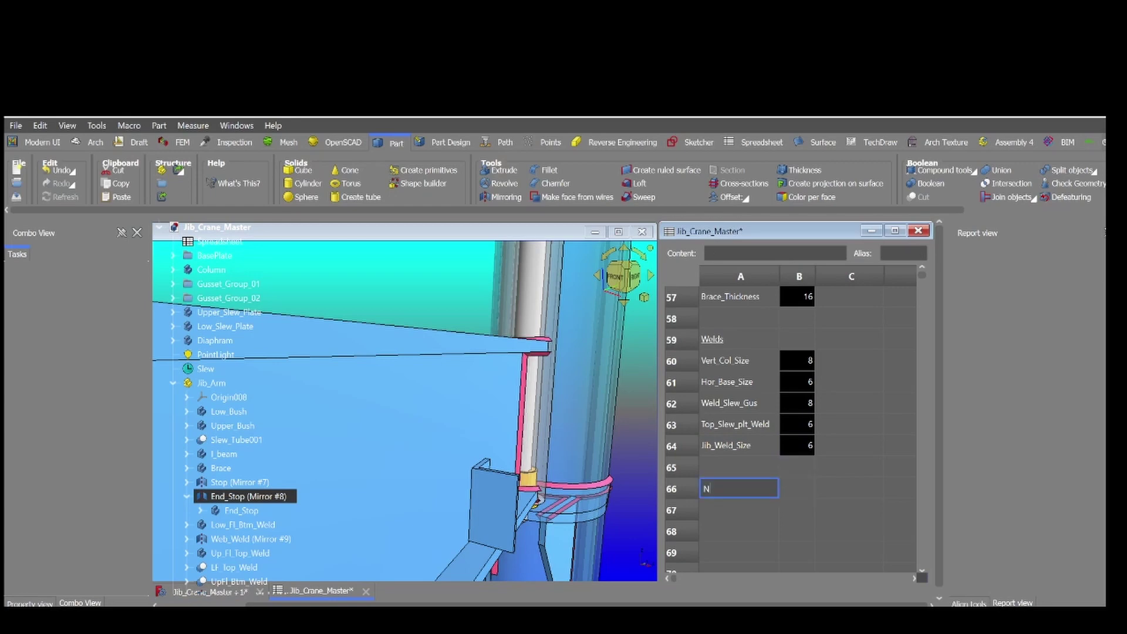
pyautogui.write('o Errors!')
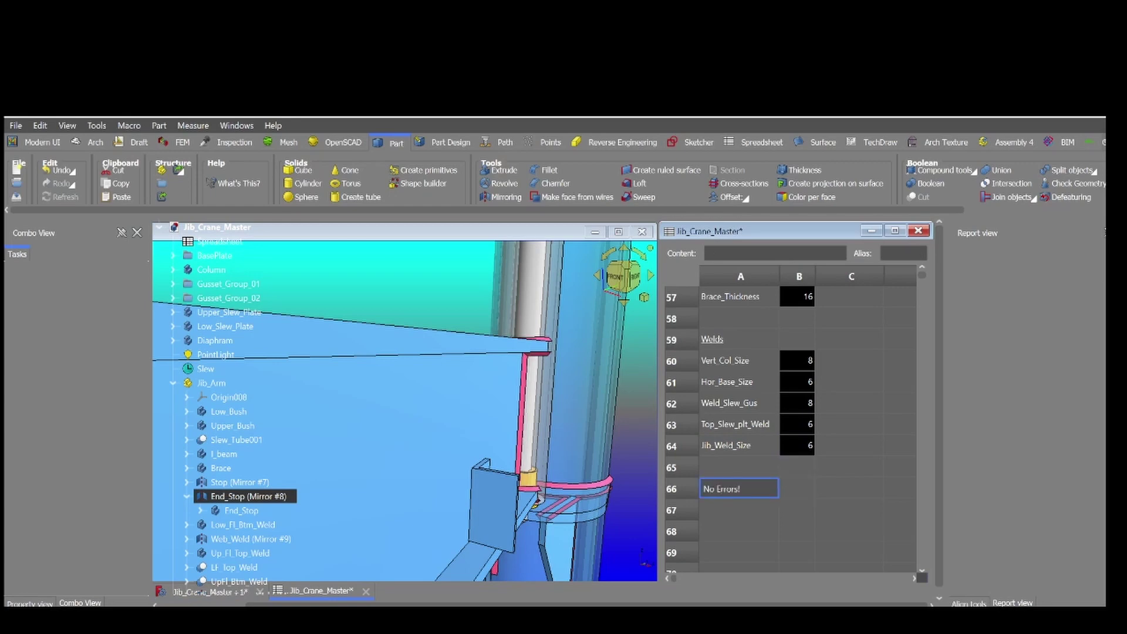